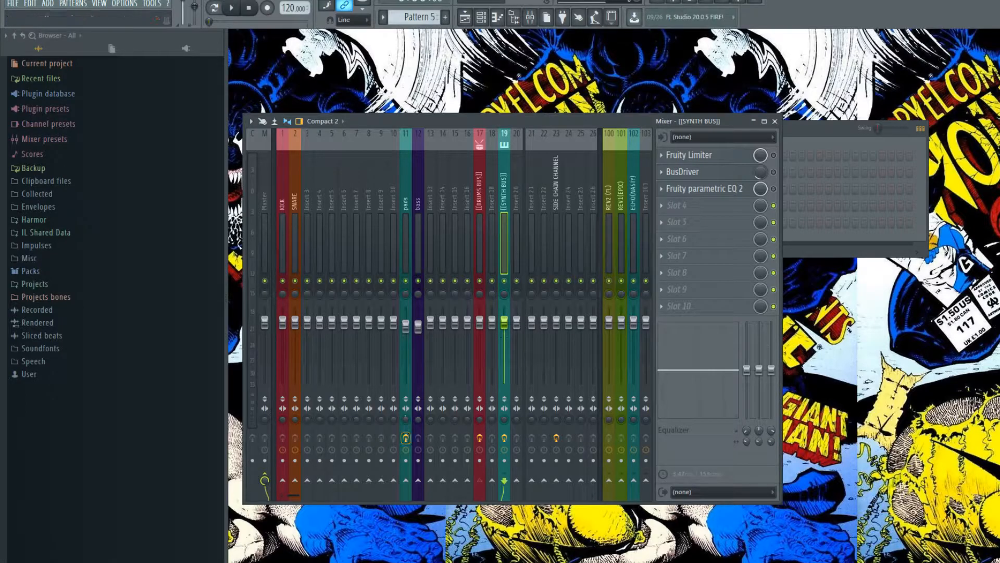
# Step: Bring the channel rack to the front and arrange it above the mixer so both windows are visible
pyautogui.click(806, 132)
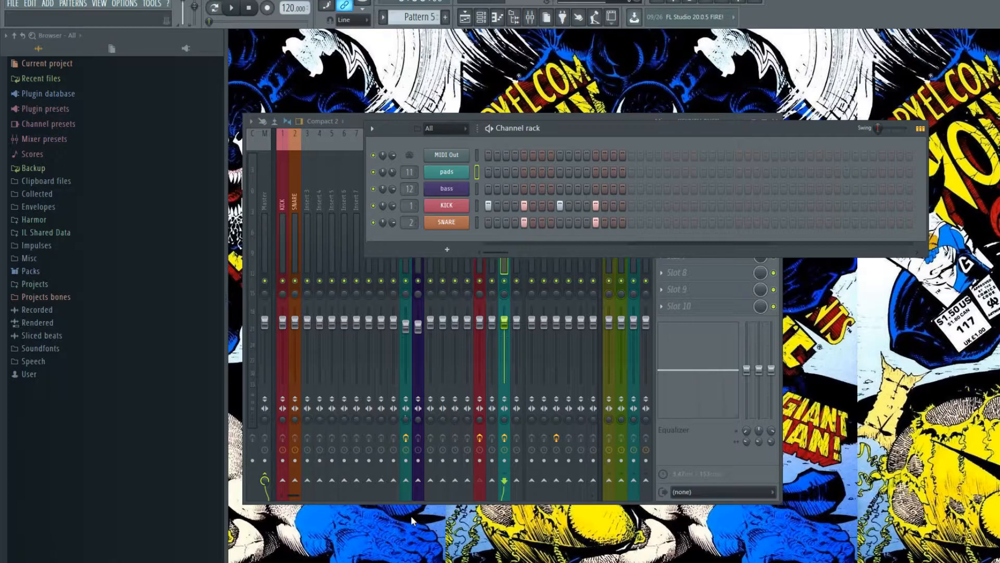
pyautogui.moveTo(610, 130); pyautogui.dragTo(657, 207)
pyautogui.moveTo(404, 119); pyautogui.dragTo(465, 296)
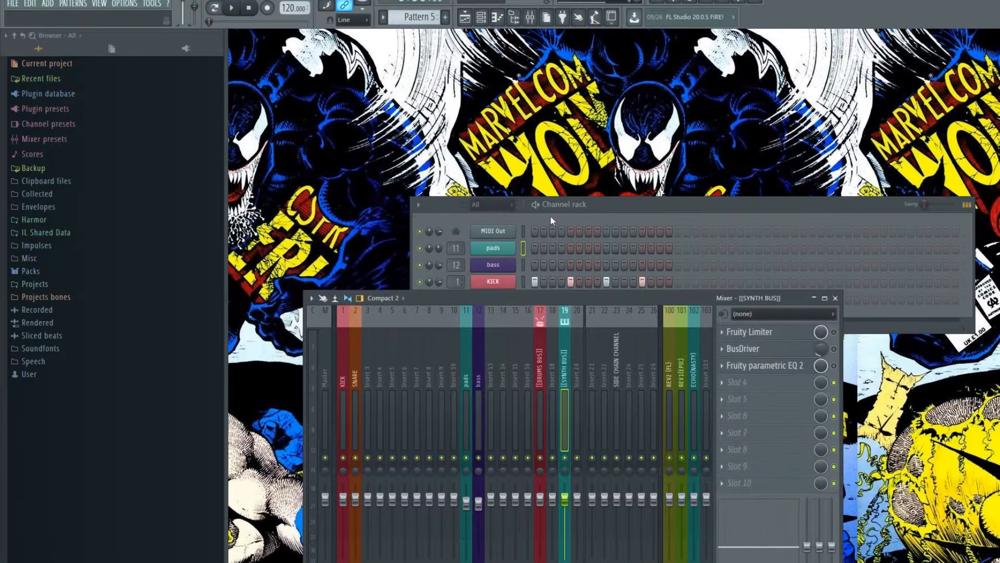
pyautogui.moveTo(638, 202); pyautogui.dragTo(536, 130)
# Step: Play Pattern 5 while watching the levels in the mixer, and stop playback
pyautogui.click(231, 8)
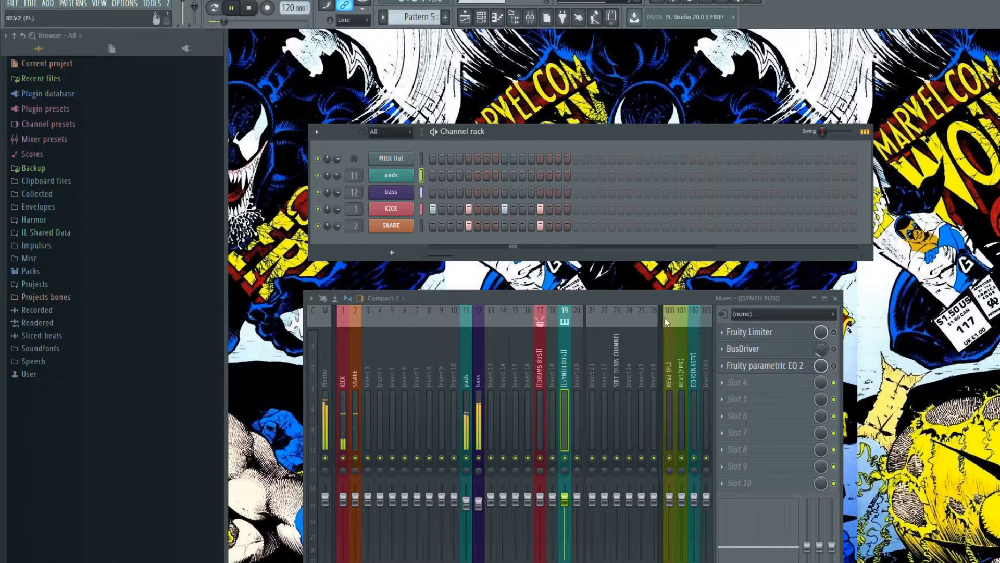
pyautogui.moveTo(576, 295); pyautogui.dragTo(557, 105)
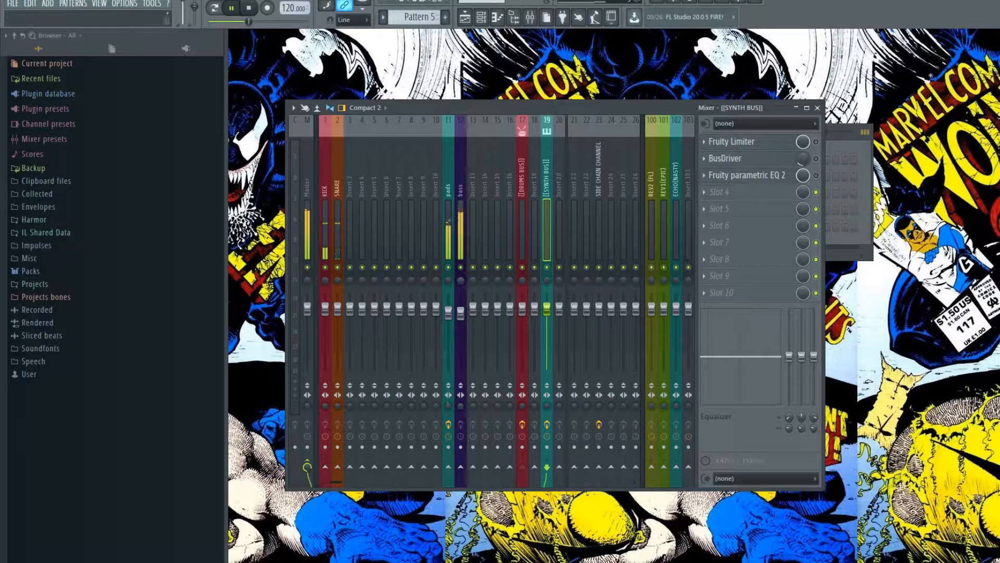
pyautogui.moveTo(195, 6); pyautogui.dragTo(195, 6)
pyautogui.press('space')
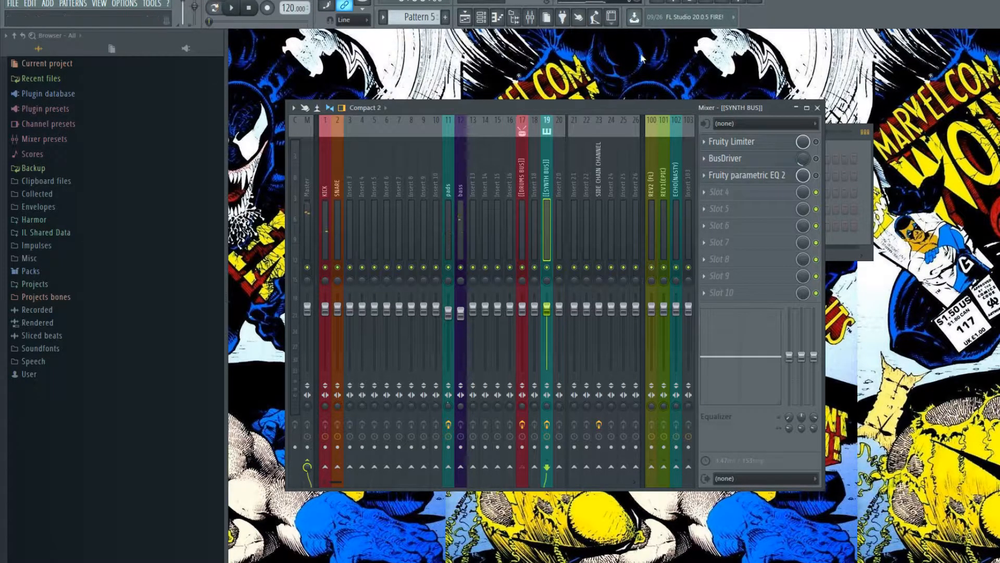
# Step: Lay out the channel rack above the mixer and look through the KICK, SNARE and bass channel settings
pyautogui.moveTo(483, 107); pyautogui.dragTo(526, 245)
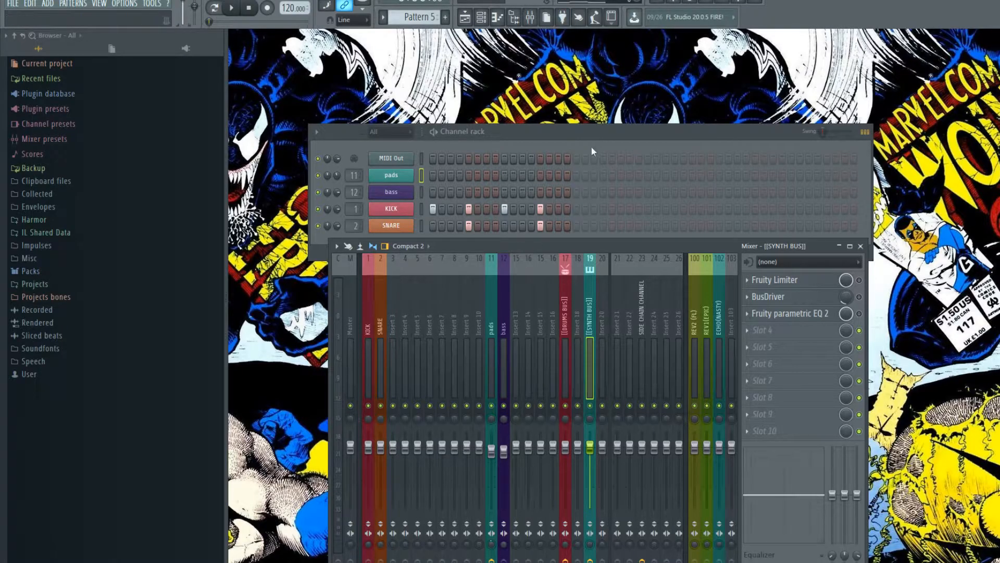
pyautogui.moveTo(564, 139); pyautogui.dragTo(554, 71)
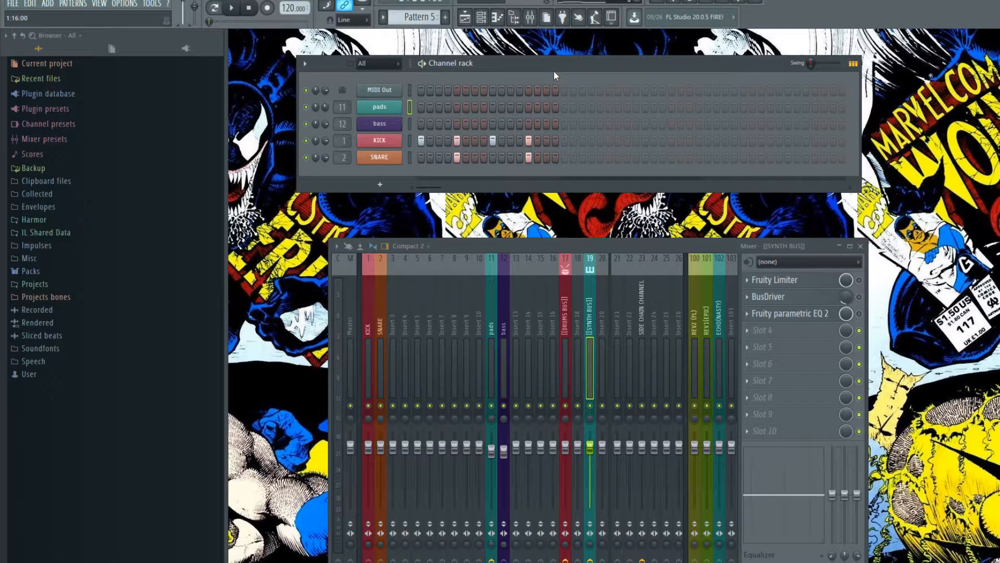
pyautogui.moveTo(455, 249); pyautogui.dragTo(459, 221)
pyautogui.click(379, 141)
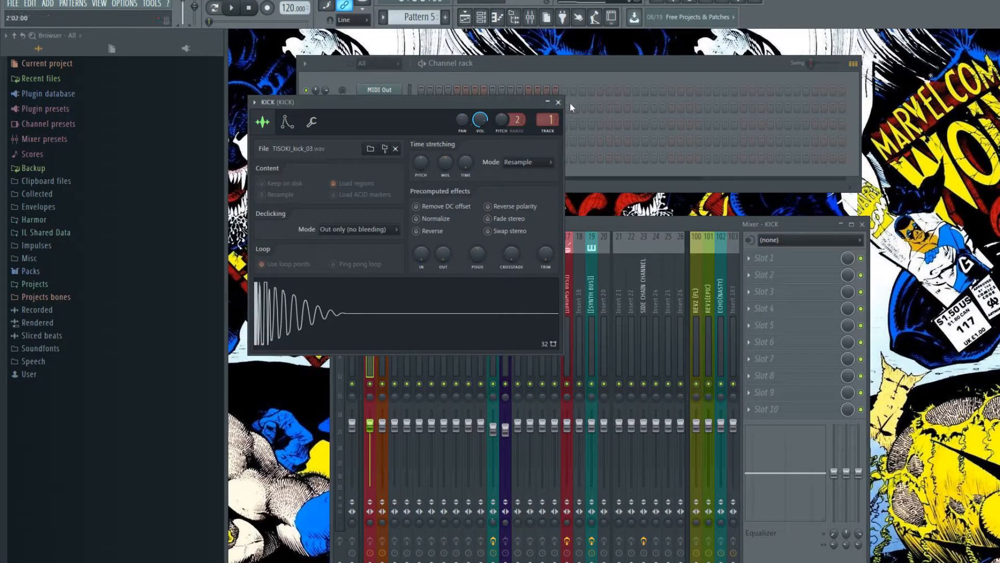
pyautogui.click(558, 102)
pyautogui.click(380, 157)
pyautogui.click(573, 116)
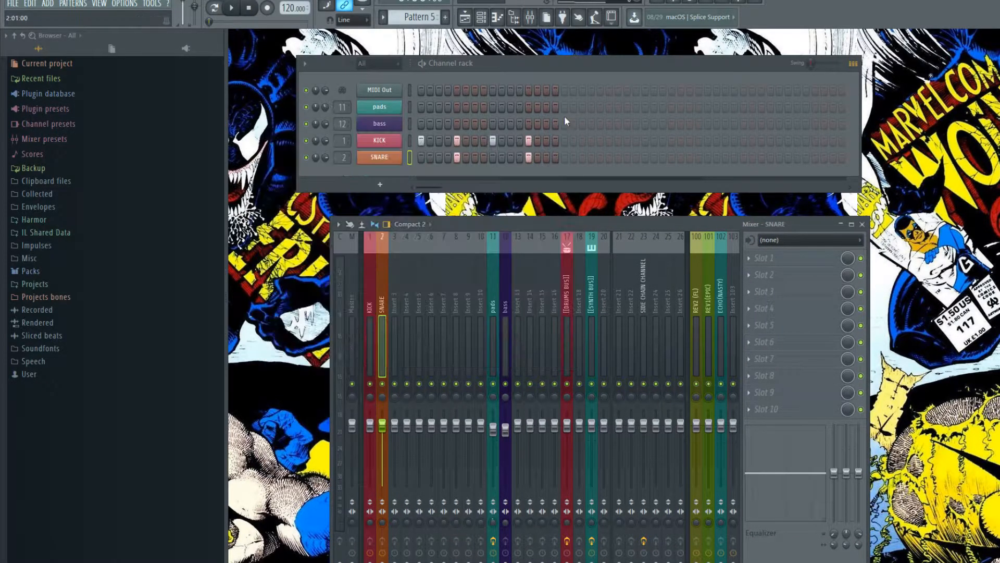
pyautogui.click(379, 123)
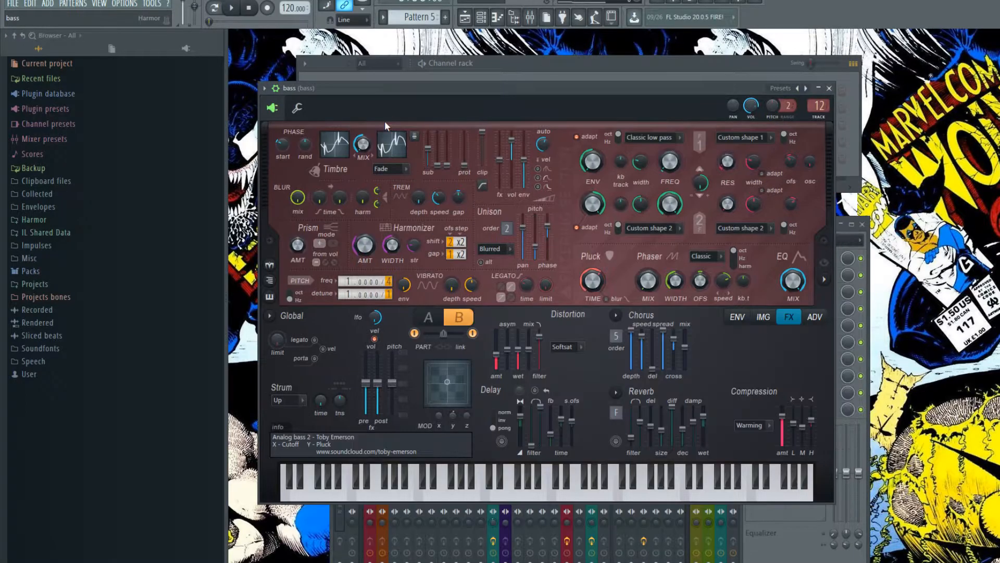
pyautogui.click(401, 71)
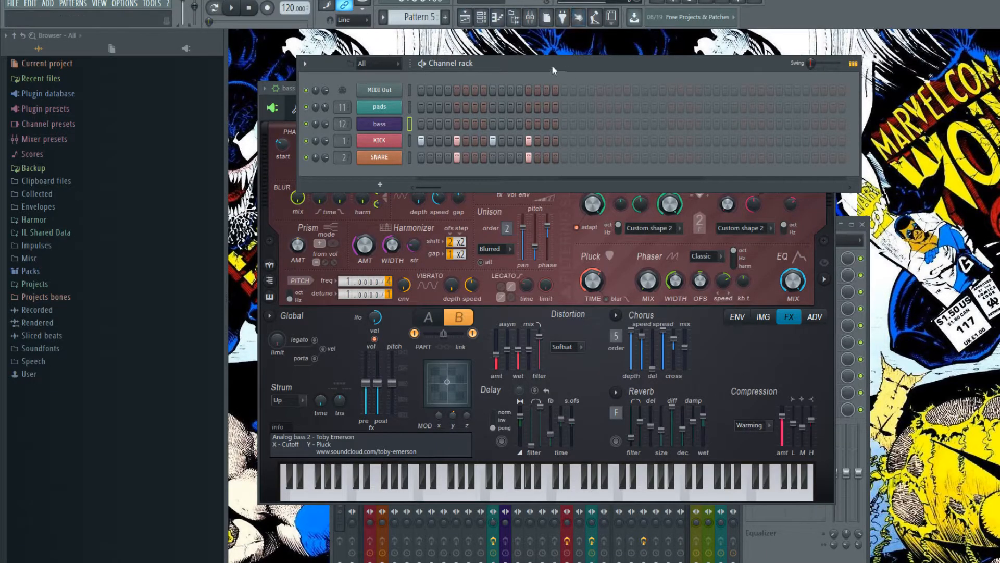
pyautogui.moveTo(552, 64); pyautogui.dragTo(553, 136)
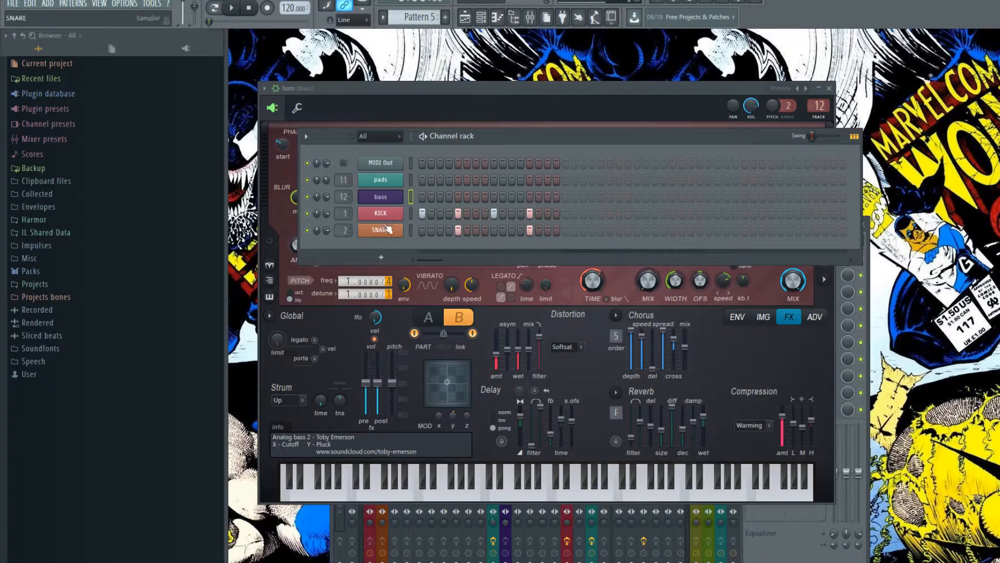
# Step: Show the mixer in front and inspect the SNARE, pads and bass tracks
pyautogui.press('F9')
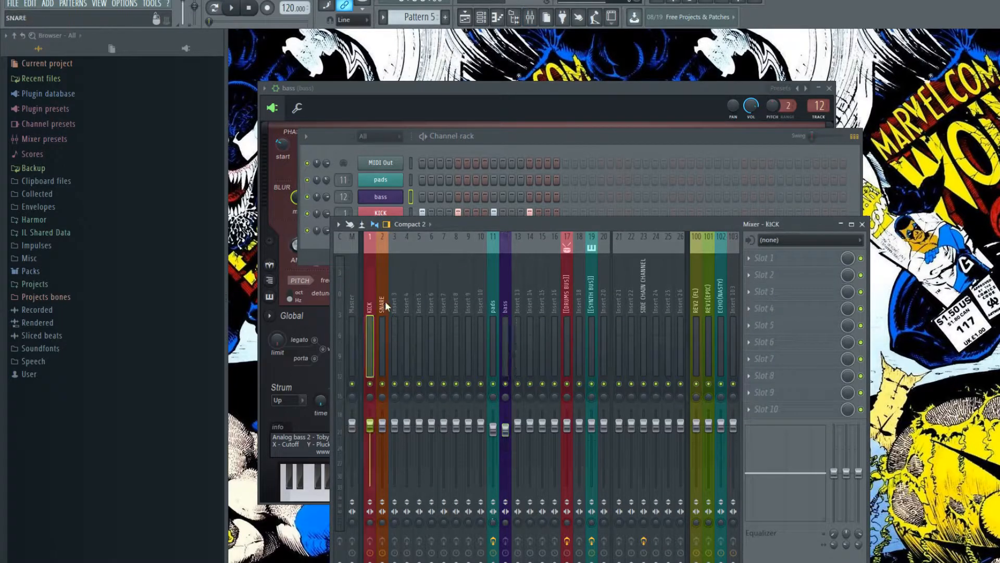
pyautogui.click(383, 308)
pyautogui.click(496, 303)
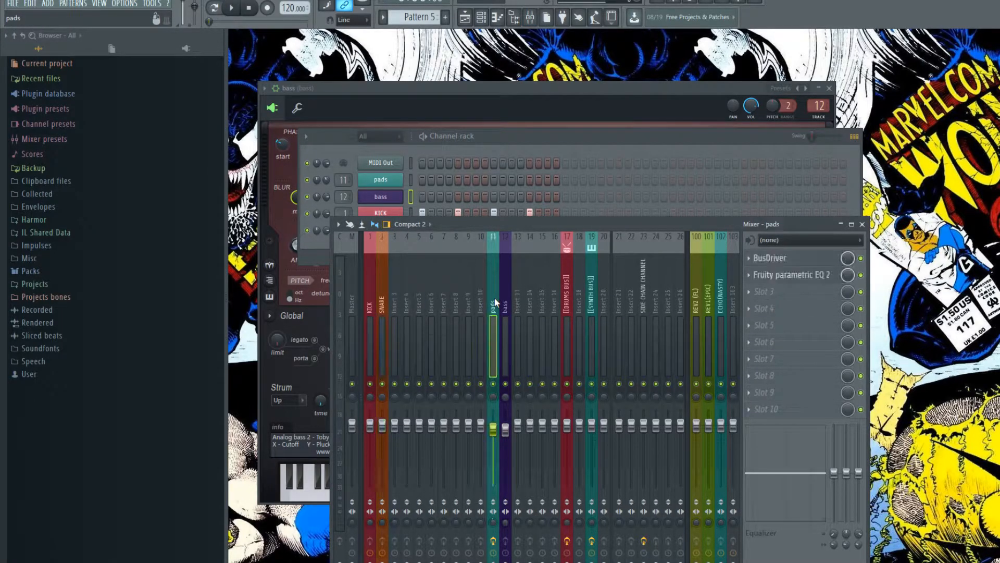
pyautogui.click(506, 303)
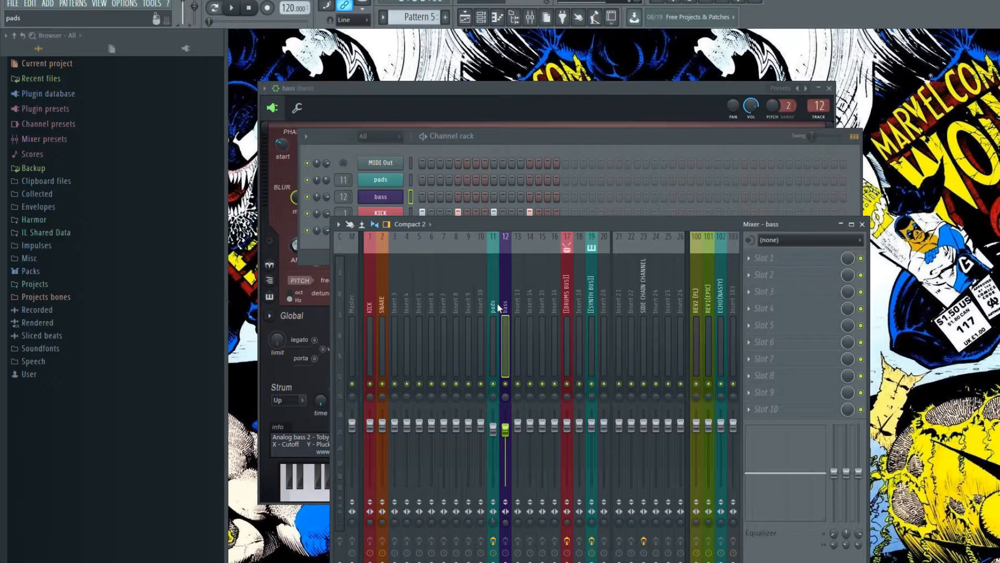
pyautogui.moveTo(524, 229); pyautogui.dragTo(510, 111)
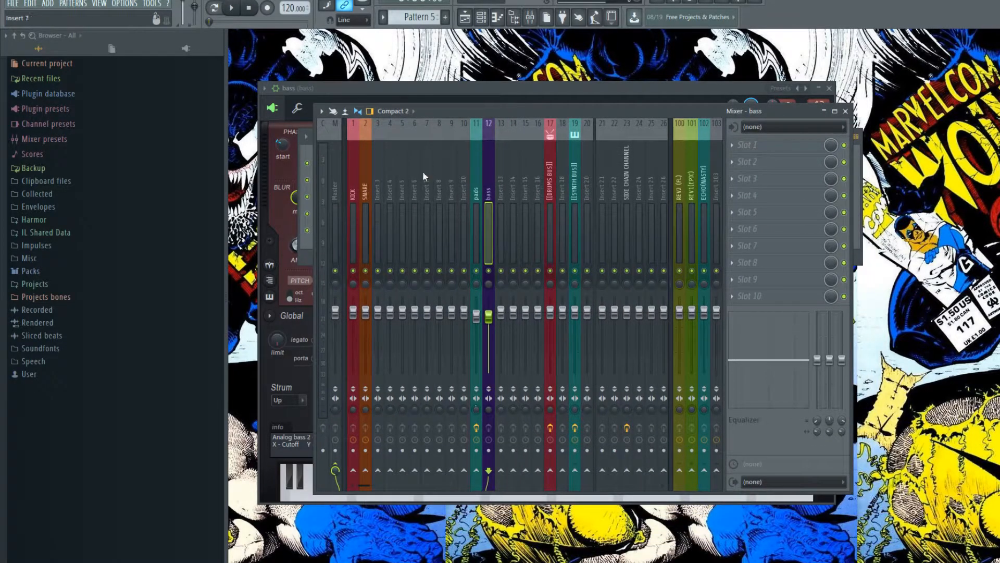
# Step: Try routing the KICK and SNARE mixer tracks to the pads and bass tracks
pyautogui.click(355, 196)
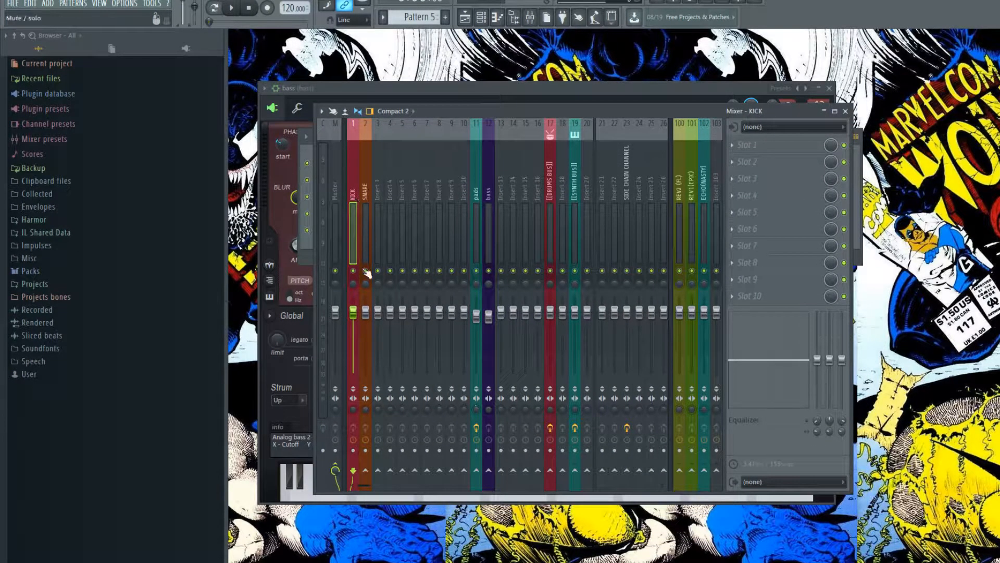
pyautogui.click(476, 470)
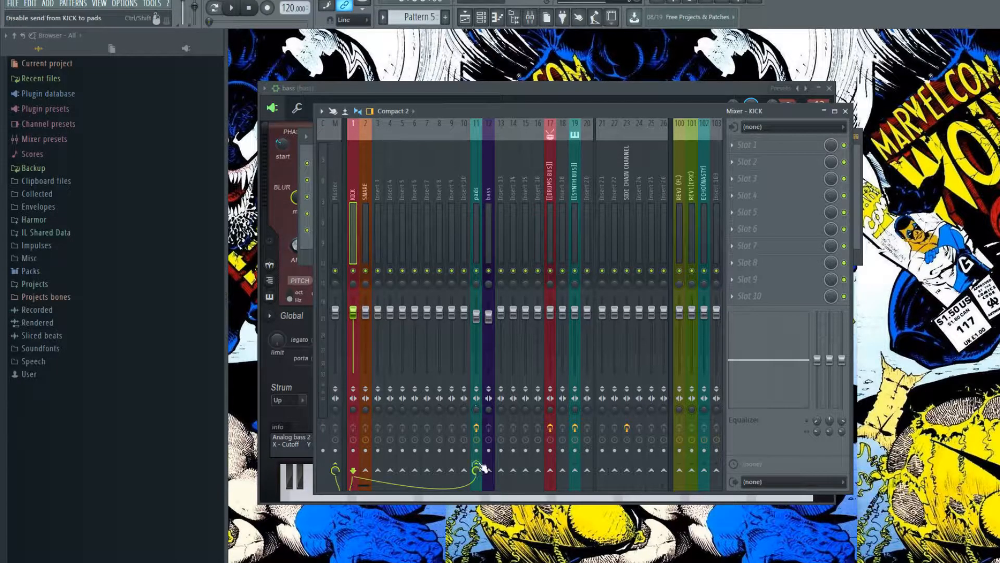
pyautogui.keyDown('ctrl'); pyautogui.click(488, 469); pyautogui.keyUp('ctrl')
pyautogui.click(365, 166)
pyautogui.click(477, 470)
pyautogui.click(488, 469)
pyautogui.click(489, 469)
pyautogui.click(476, 468)
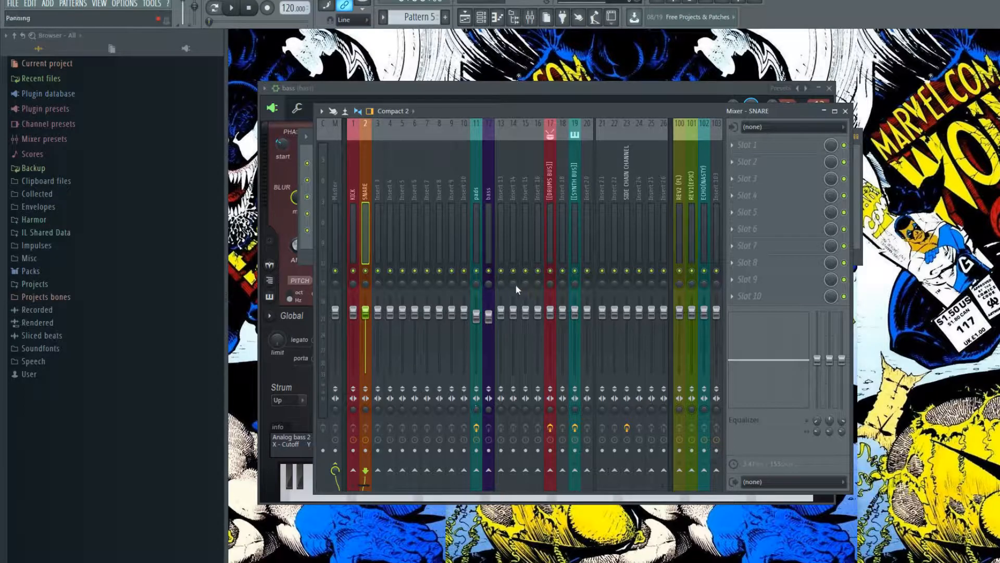
# Step: Route the KICK and SNARE tracks to the DRUMS BUS instead of the master
pyautogui.click(349, 192)
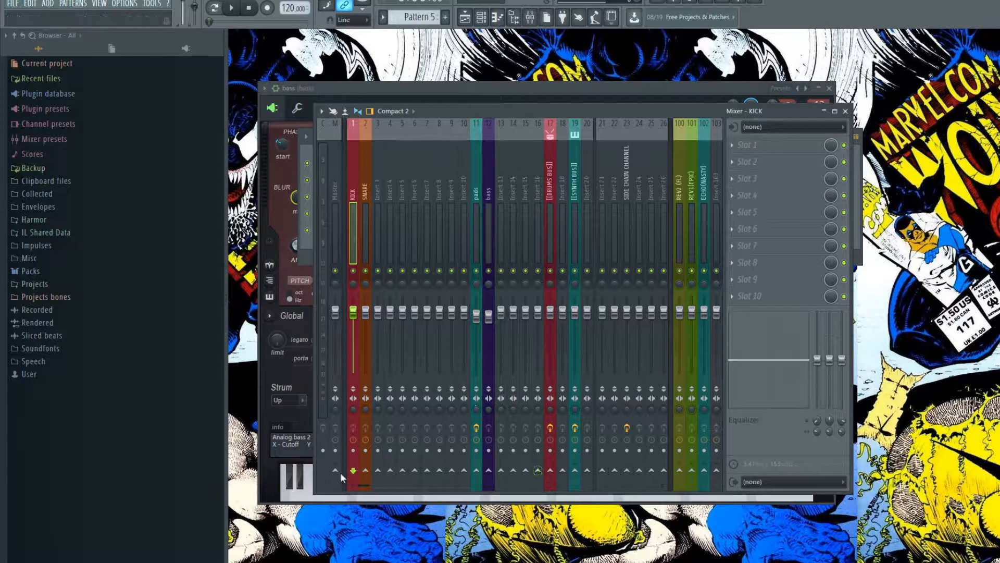
pyautogui.click(550, 470)
pyautogui.click(365, 192)
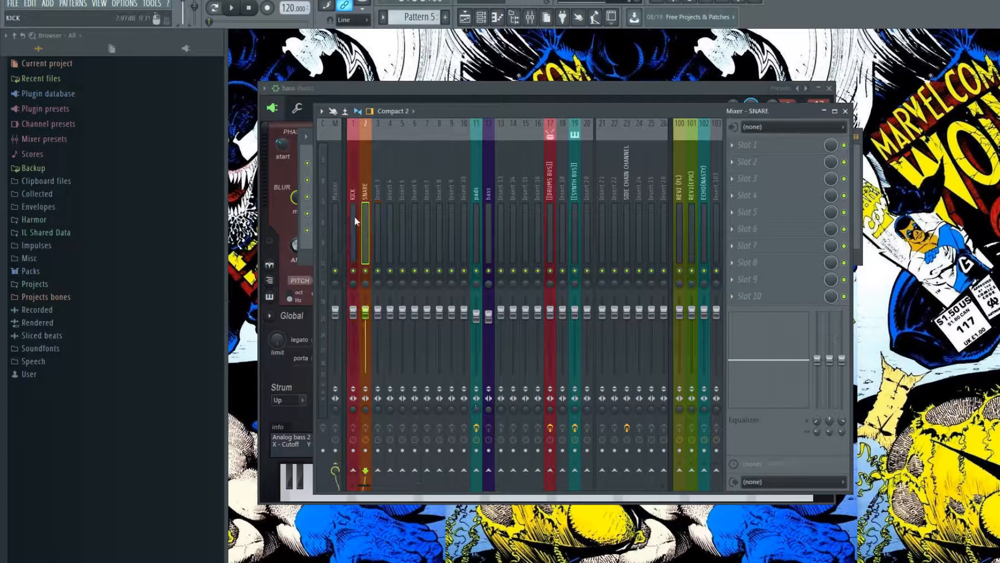
pyautogui.click(550, 471)
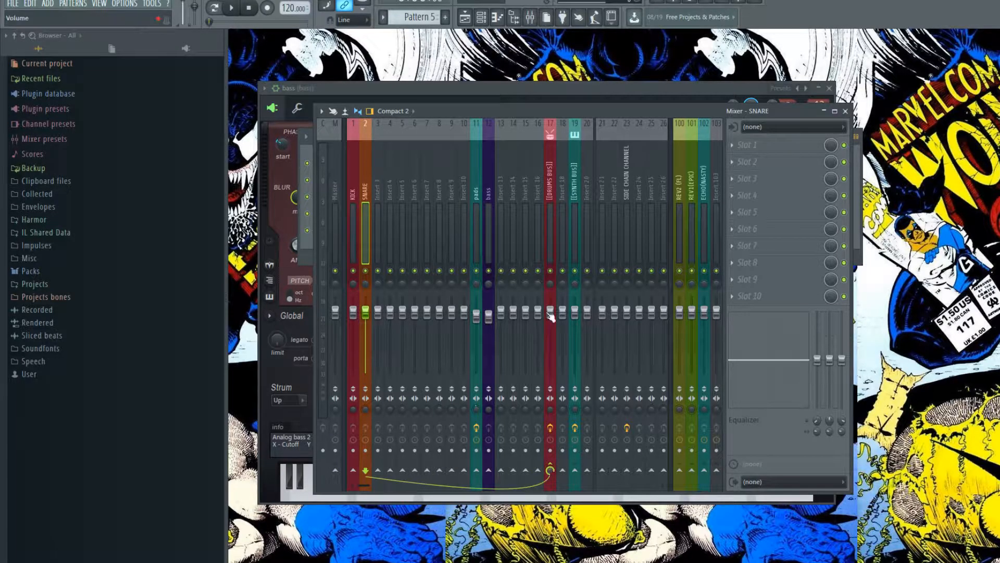
# Step: Check the pads track's routing, and route the bass track to the SYNTH BUS instead of the master
pyautogui.click(479, 186)
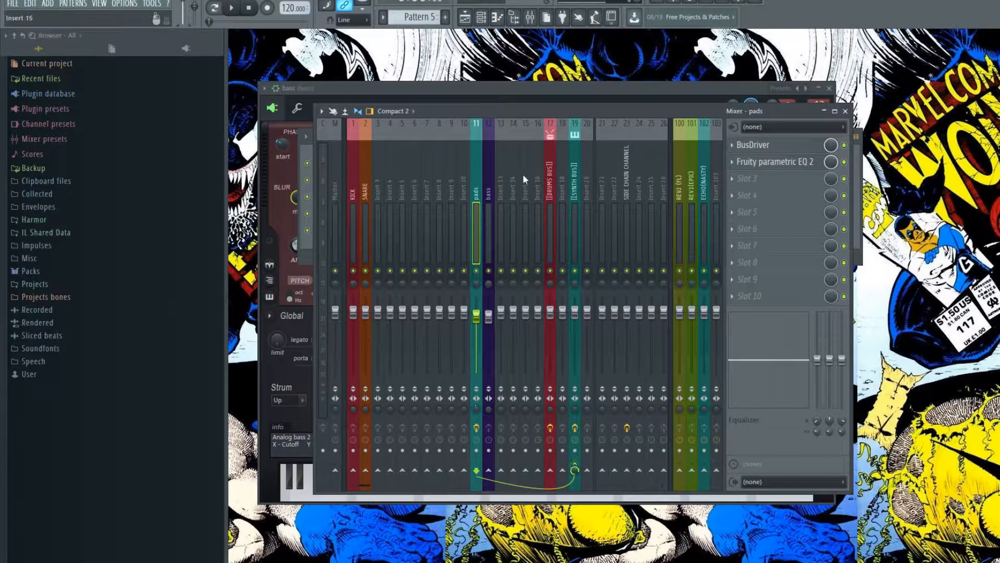
pyautogui.click(488, 177)
pyautogui.click(575, 470)
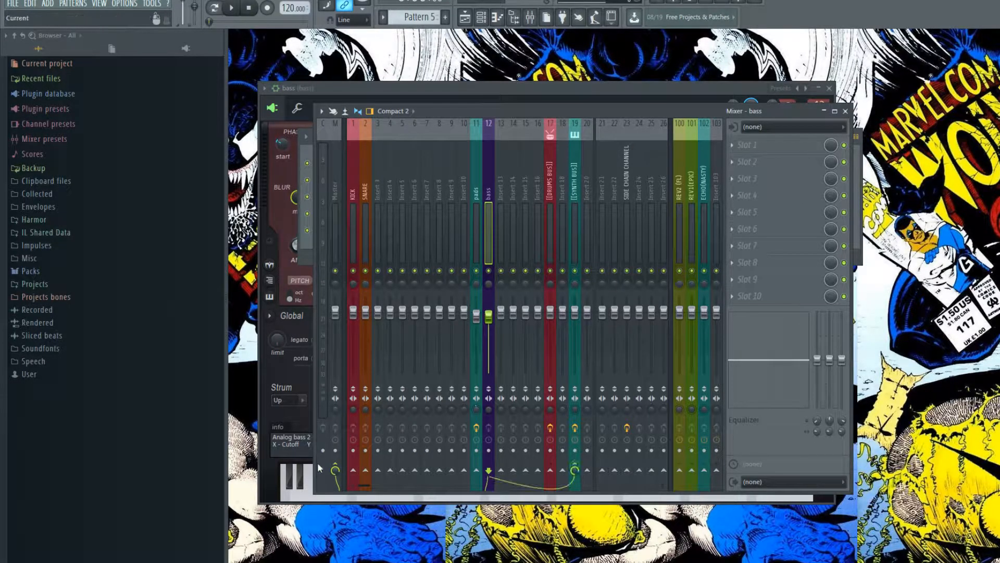
pyautogui.click(335, 469)
# Step: Play the pattern while muting and unmuting the DRUMS BUS and the SYNTH BUS to test the bus routing
pyautogui.press('space')
pyautogui.click(551, 271)
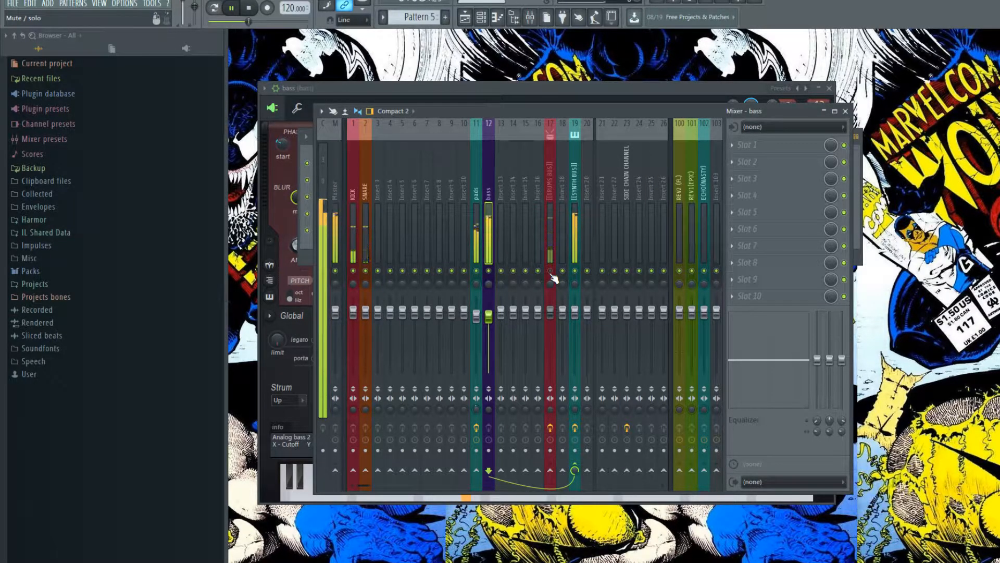
pyautogui.click(550, 271)
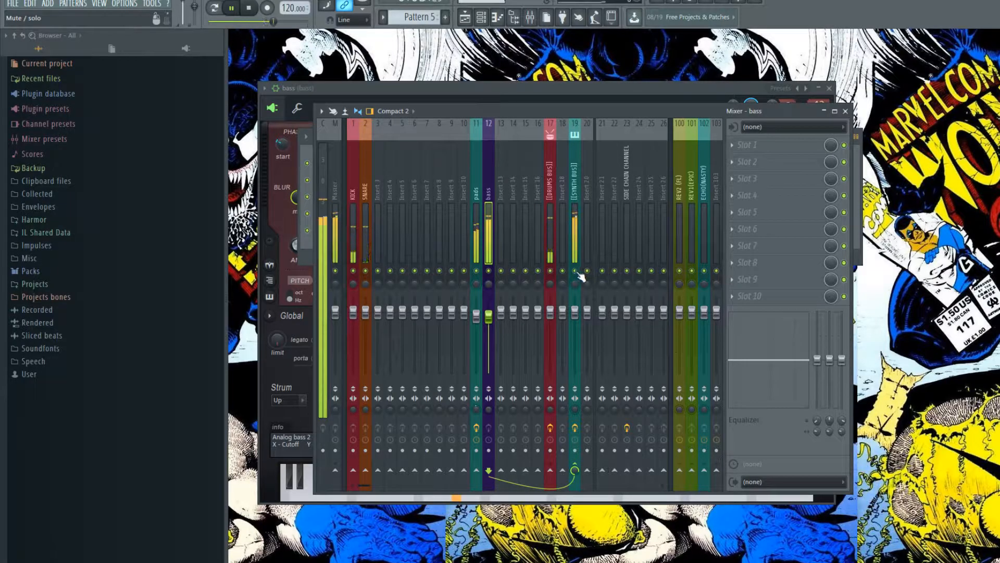
pyautogui.click(574, 270)
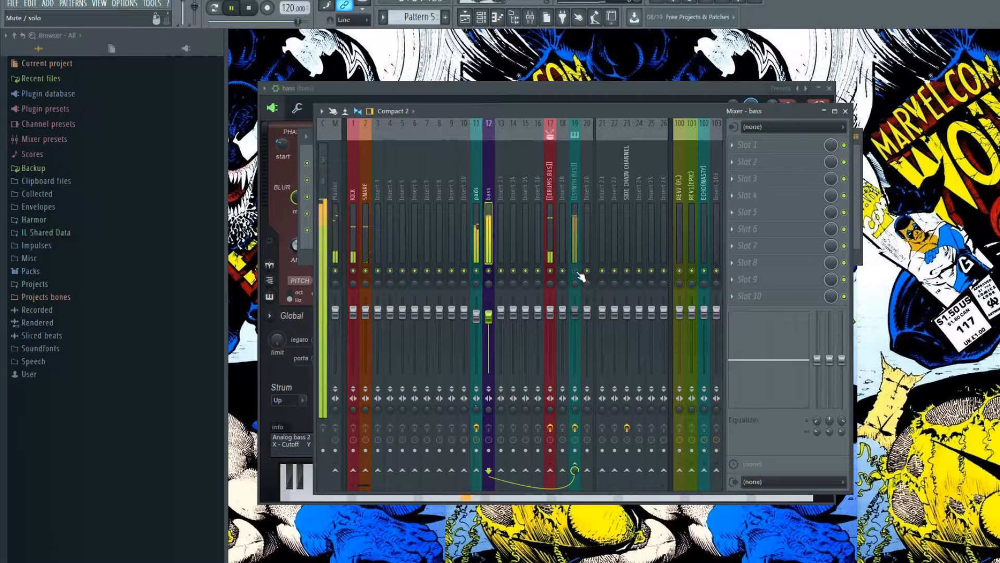
pyautogui.press('space')
pyautogui.click(575, 271)
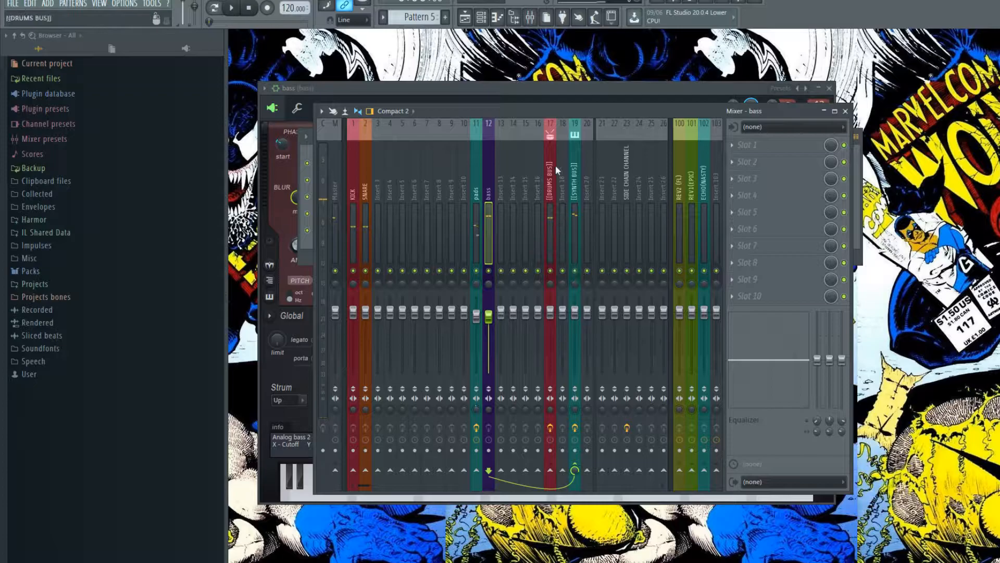
# Step: Inspect the effects and routing of the DRUMS BUS and SYNTH BUS tracks, and listen to the pattern
pyautogui.click(550, 178)
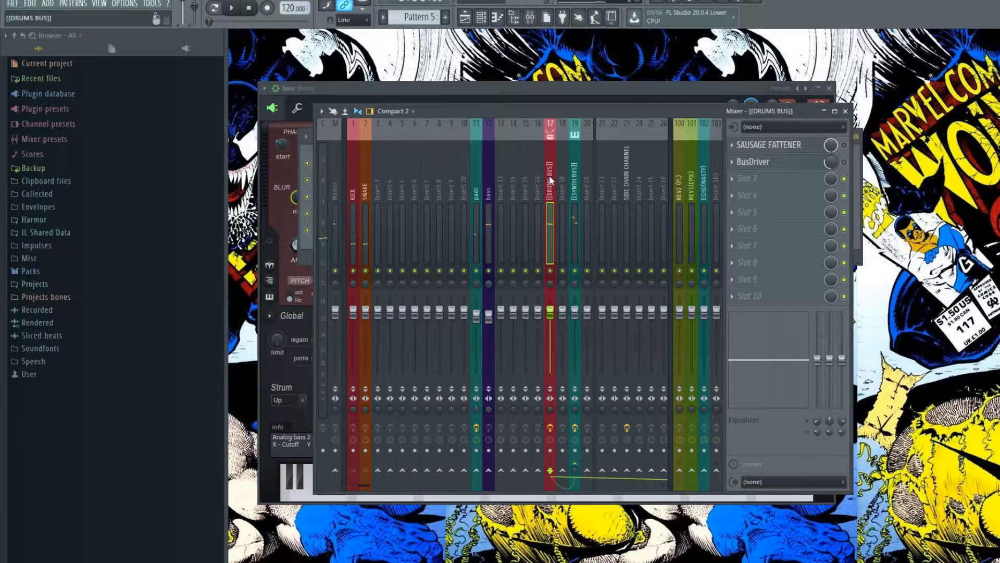
pyautogui.press('space')
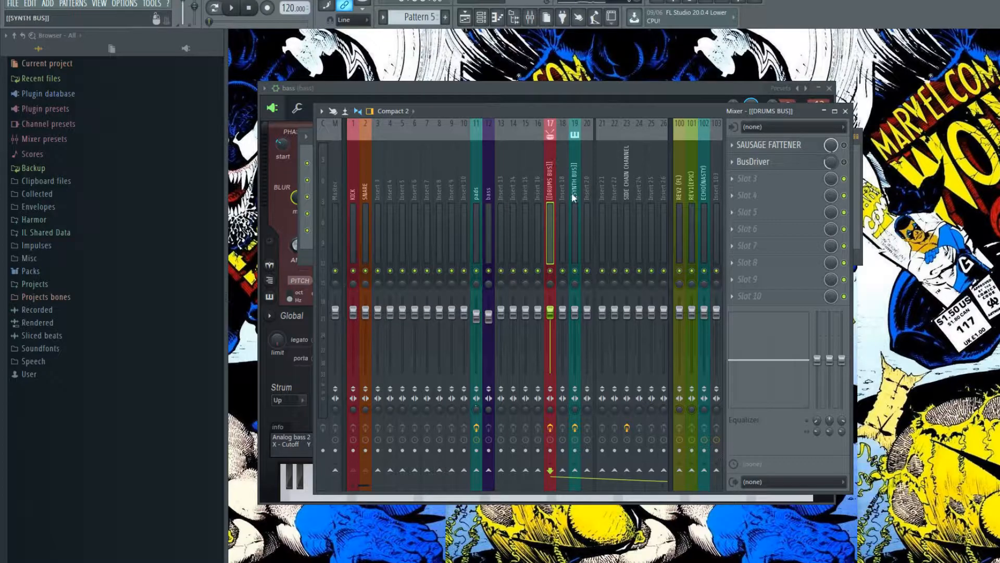
pyautogui.click(575, 470)
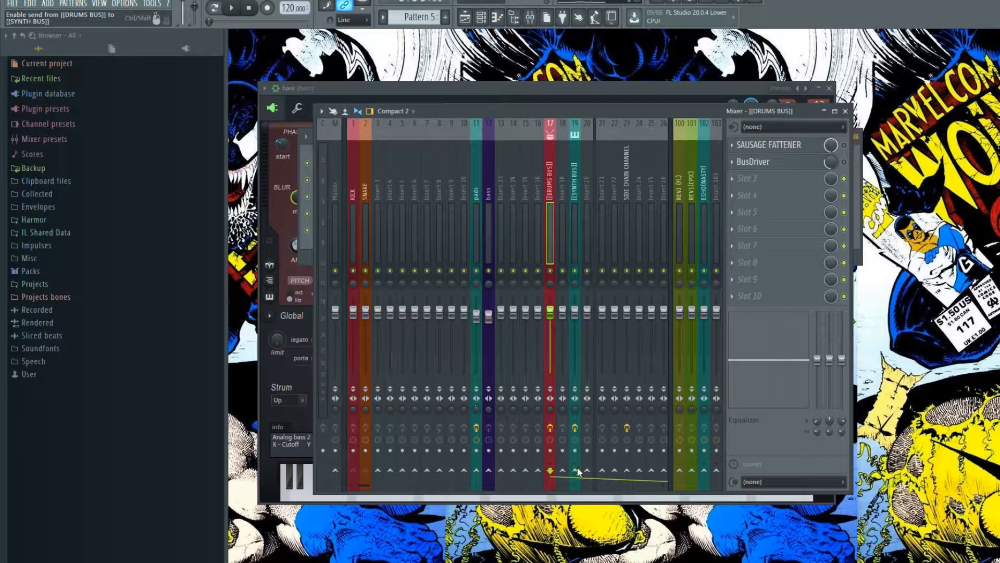
pyautogui.click(576, 176)
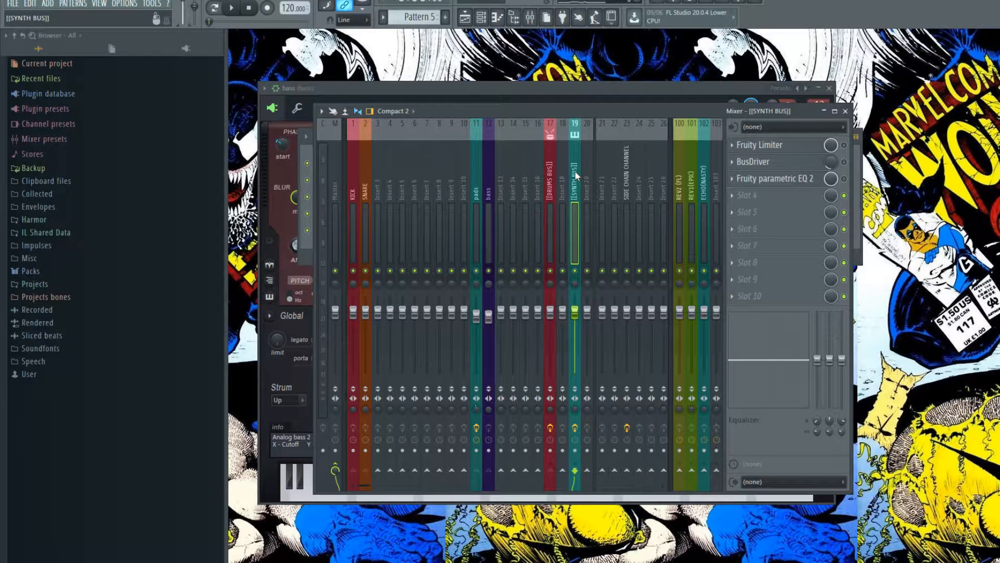
pyautogui.press('space')
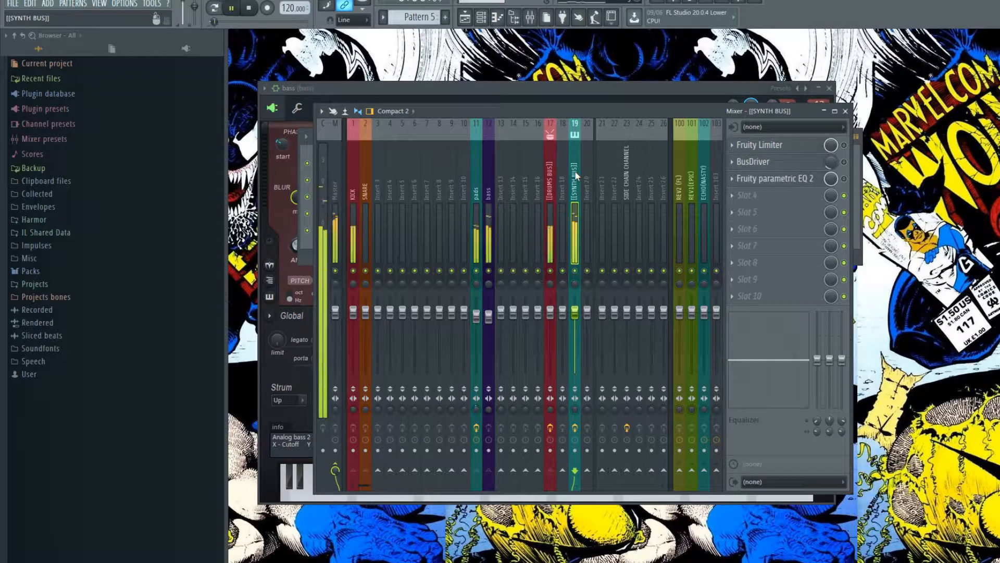
pyautogui.press('space')
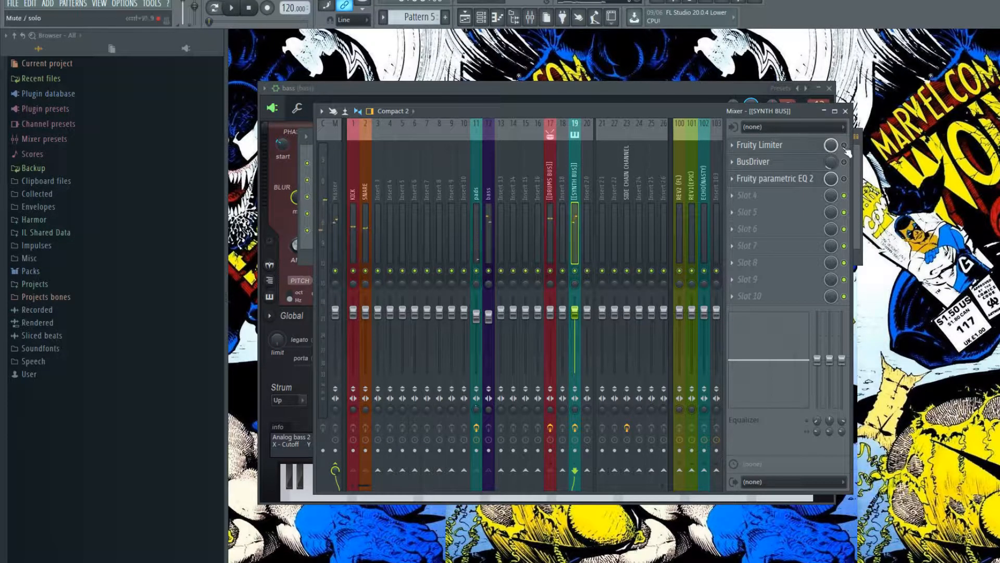
# Step: Open the SYNTH BUS's Fruity Limiter, switch it to limiting mode, and test its ceiling while the pattern plays
pyautogui.click(768, 145)
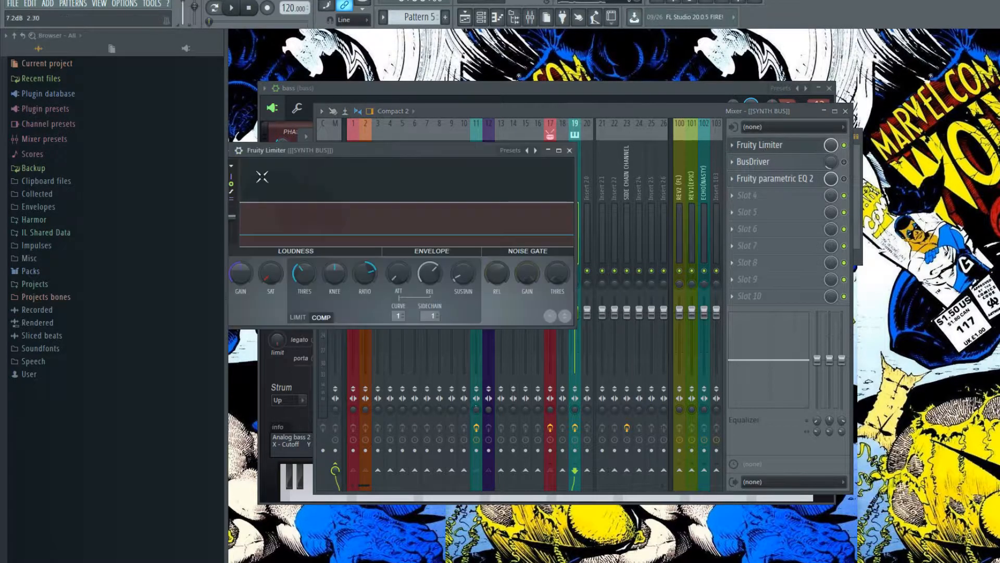
pyautogui.click(306, 318)
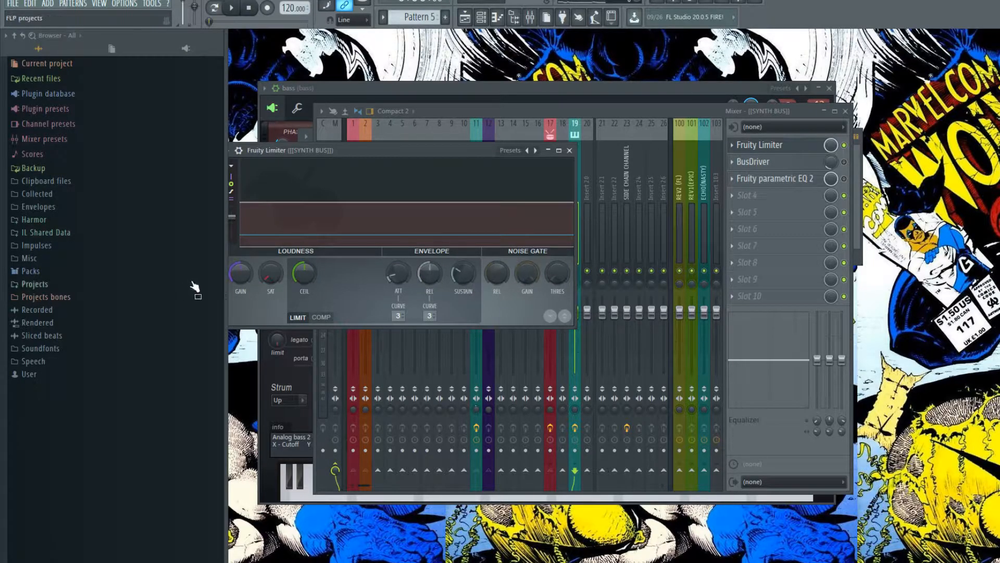
pyautogui.moveTo(267, 282); pyautogui.dragTo(274, 302)
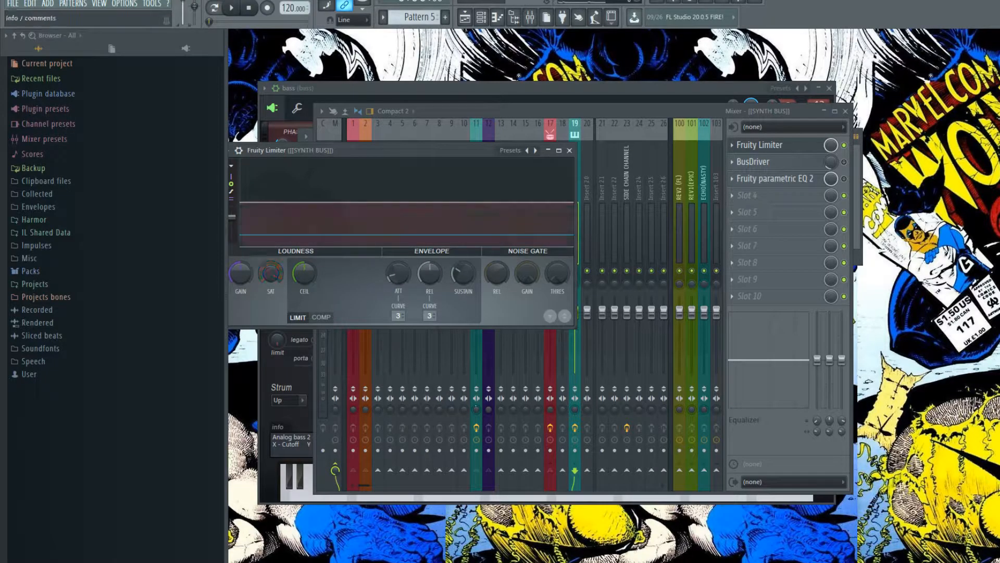
pyautogui.moveTo(304, 273)
pyautogui.mouseDown()
pyautogui.moveTo(304, 245)
pyautogui.moveTo(305, 292)
pyautogui.mouseUp()
pyautogui.press('space')
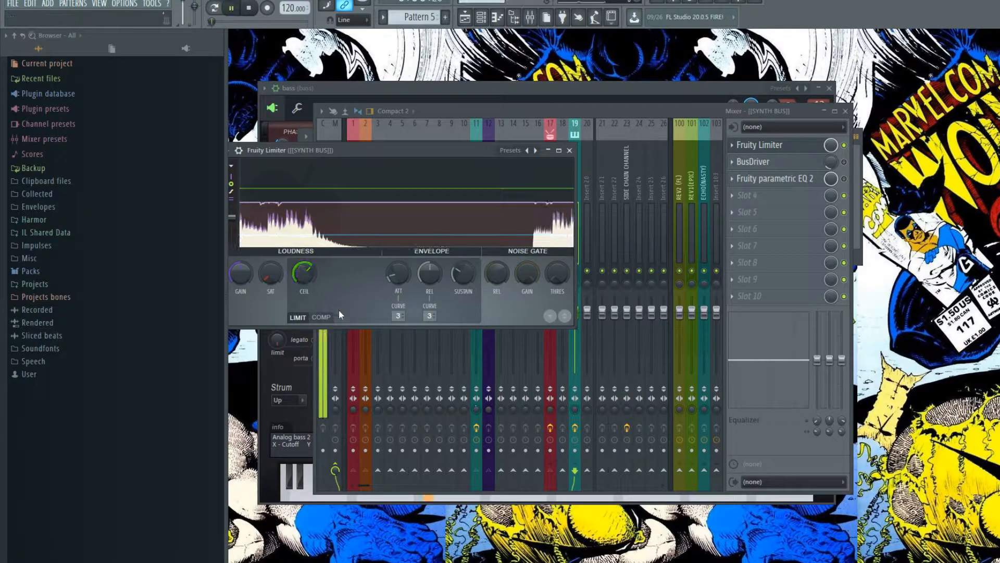
pyautogui.moveTo(305, 275)
pyautogui.mouseDown()
pyautogui.moveTo(305, 255)
pyautogui.moveTo(305, 270)
pyautogui.mouseUp()
pyautogui.press('space')
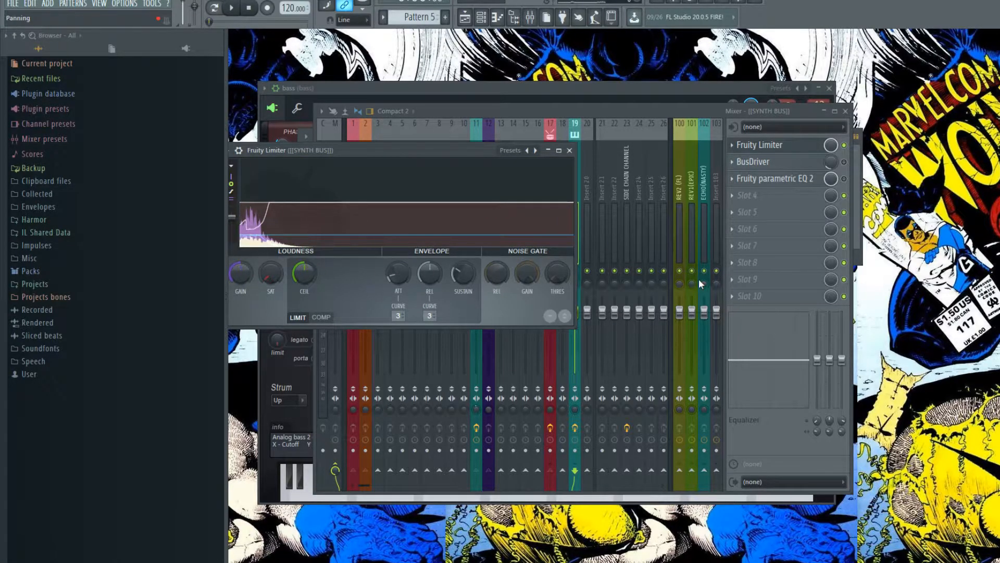
# Step: Switch the Fruity Limiter to compressor mode and raise its ratio to 20.0:1 while the pattern plays
pyautogui.click(321, 318)
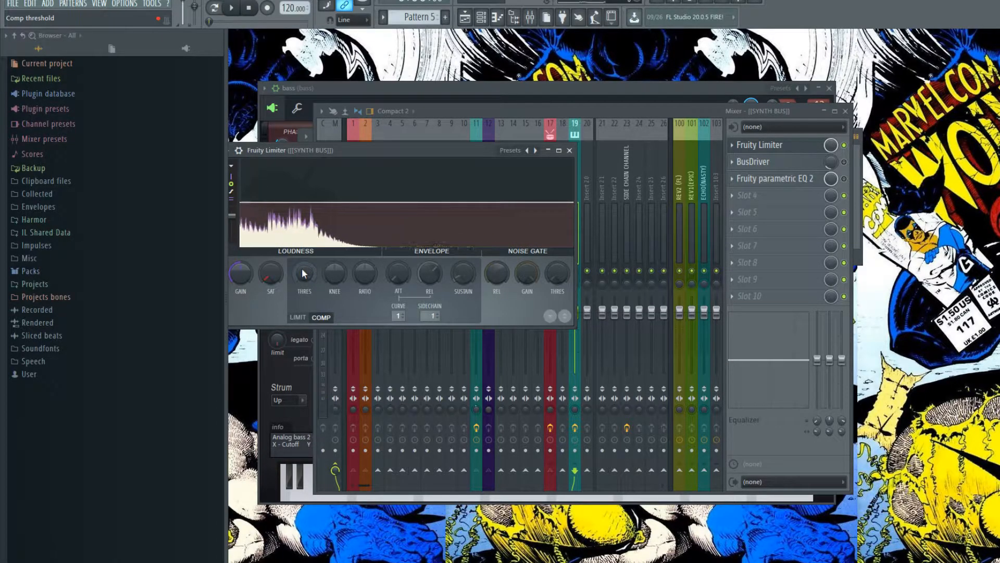
pyautogui.press('space')
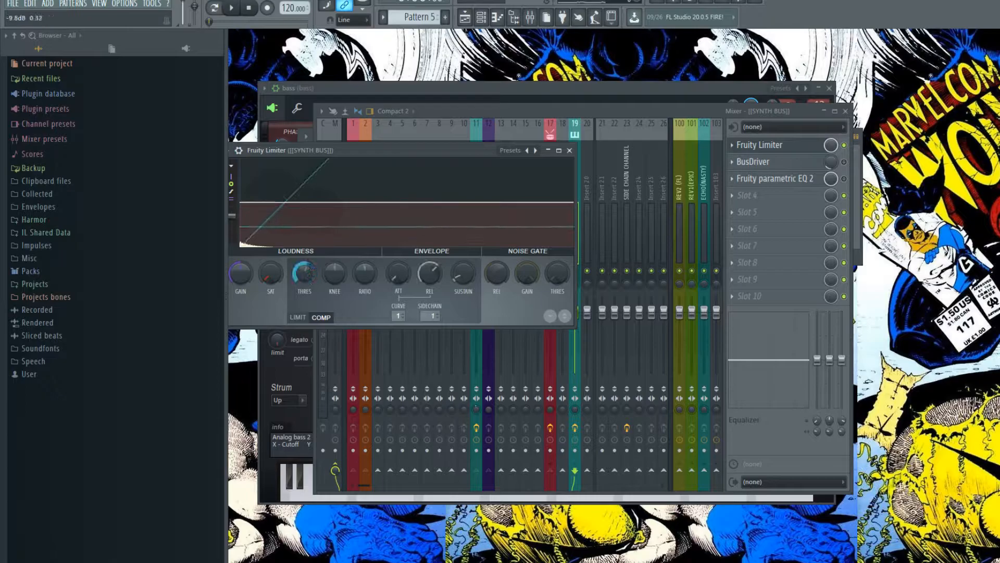
pyautogui.moveTo(364, 275)
pyautogui.mouseDown()
pyautogui.moveTo(365, 245)
pyautogui.moveTo(367, 274)
pyautogui.mouseUp()
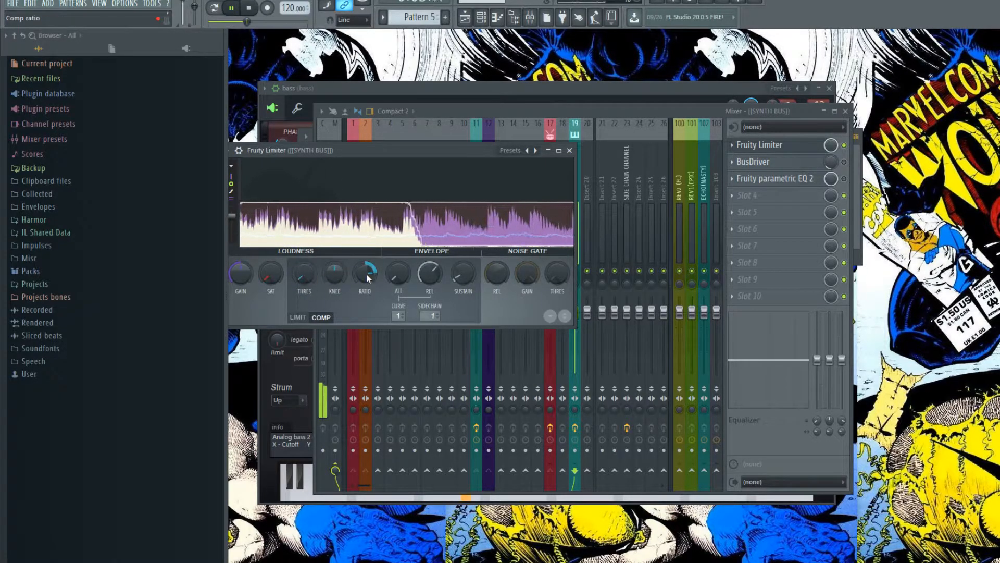
pyautogui.press('space')
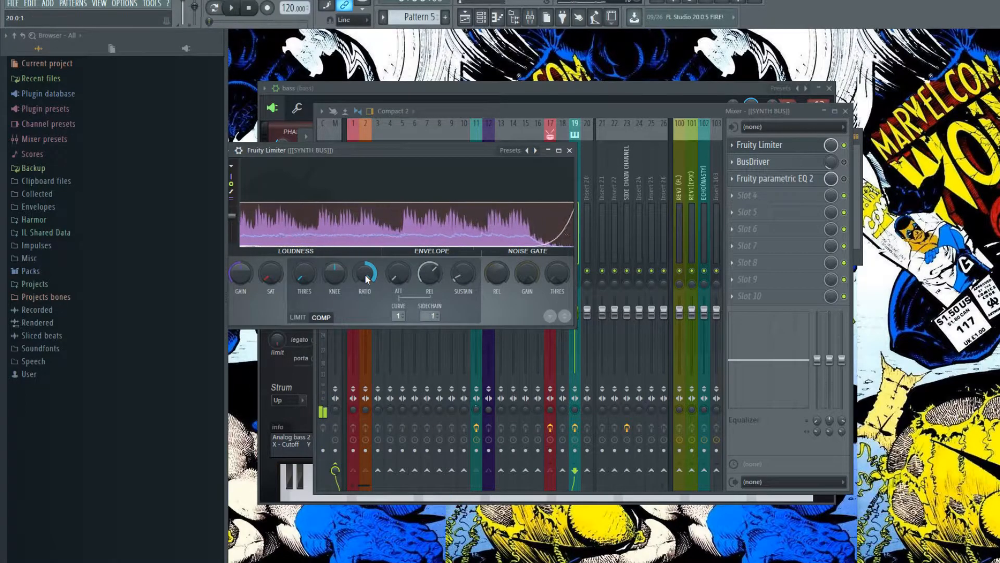
# Step: Raise the compressor threshold, set the ratio to 6.4:1, and listen to the pattern
pyautogui.moveTo(298, 270); pyautogui.dragTo(298, 245)
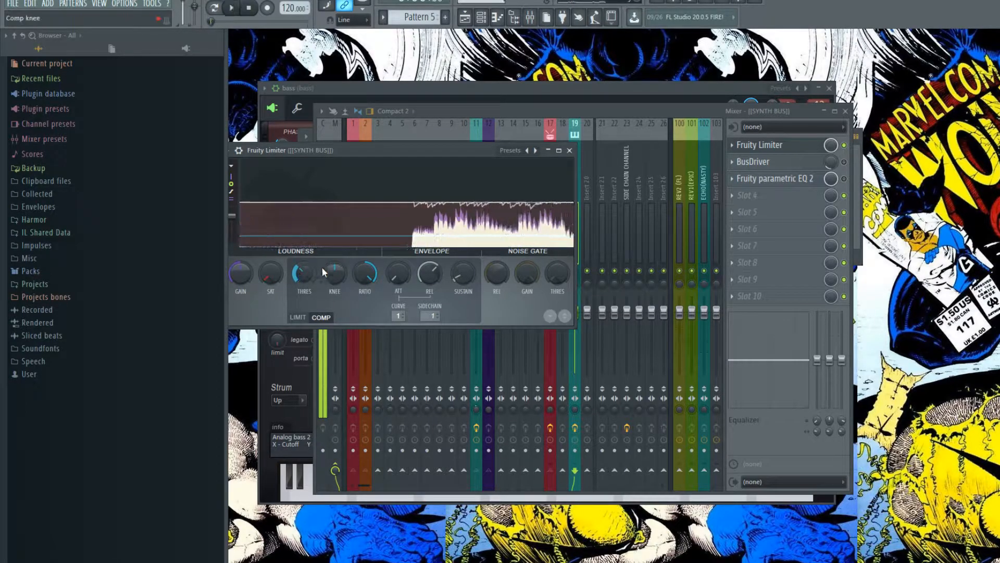
pyautogui.moveTo(410, 208); pyautogui.dragTo(448, 195)
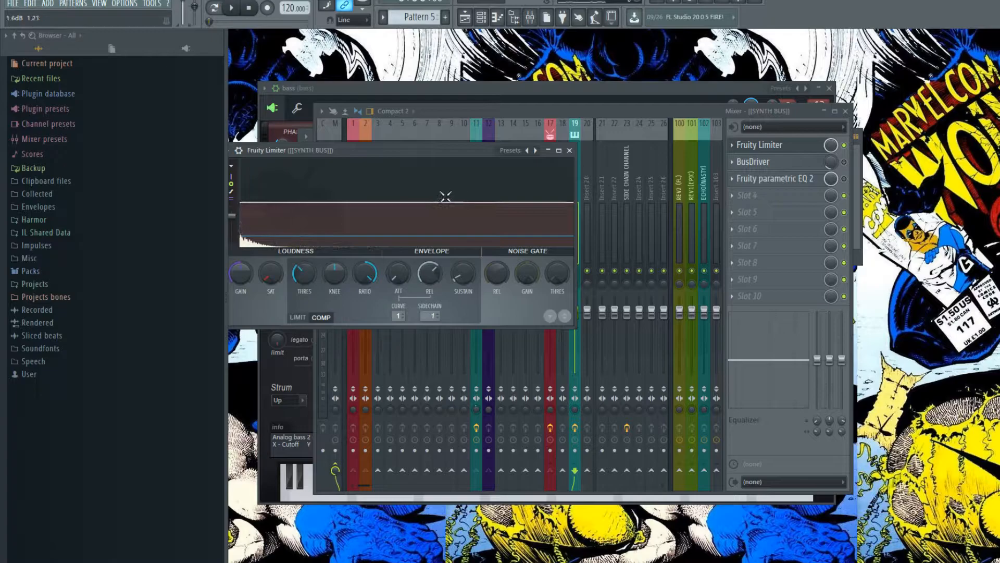
pyautogui.moveTo(363, 273); pyautogui.dragTo(363, 258)
pyautogui.press('space')
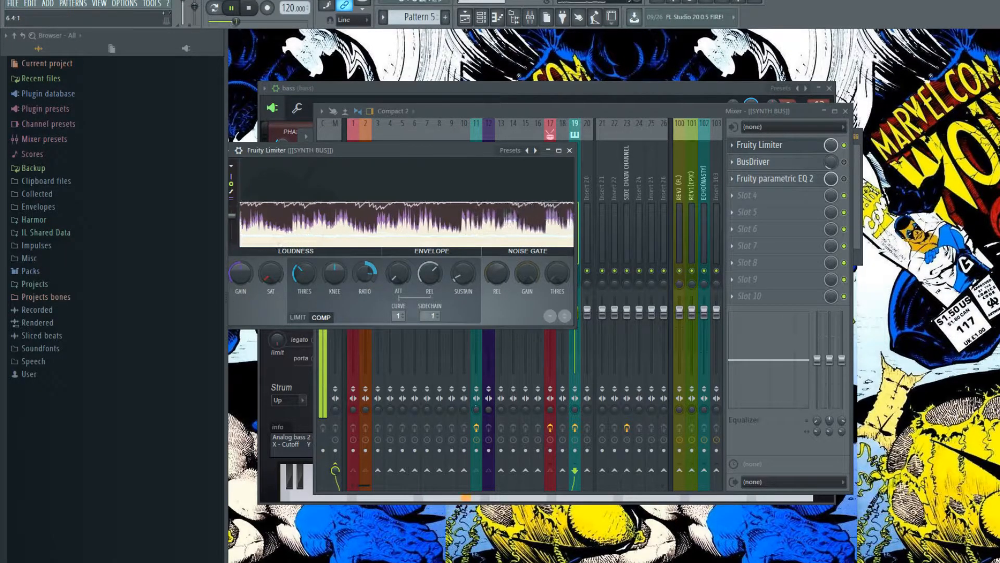
pyautogui.press('space')
# Step: Set the compressor's sidechain input to 2, play the pattern, and pause the level display to examine the ducking
pyautogui.moveTo(427, 316); pyautogui.dragTo(427, 314)
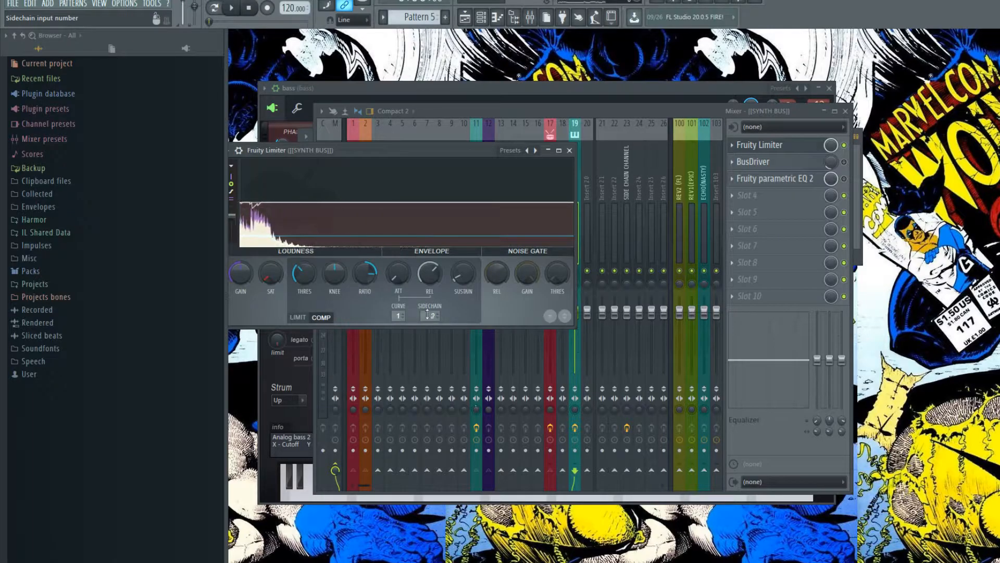
pyautogui.press('space')
pyautogui.press('space')
pyautogui.click(357, 228)
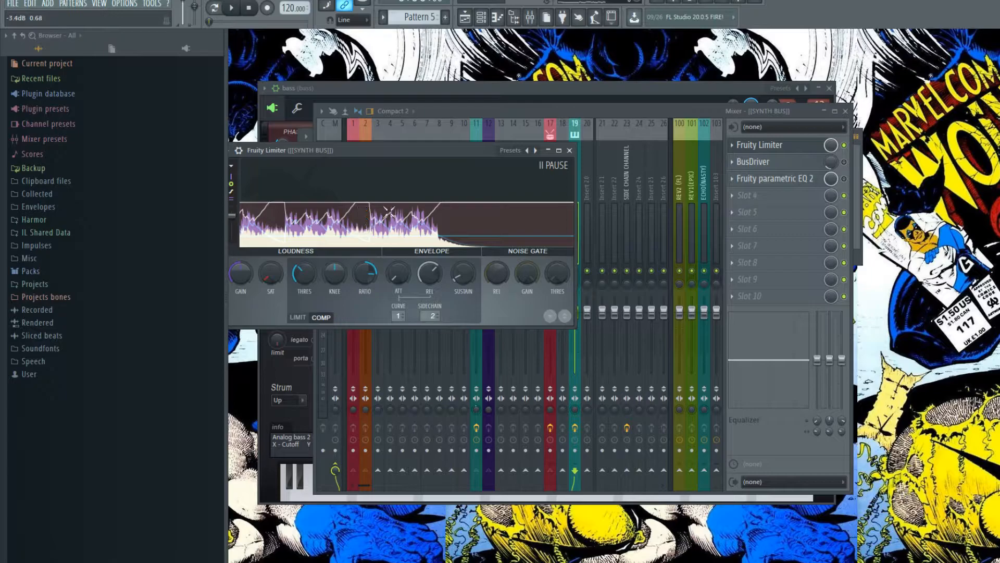
pyautogui.press('space')
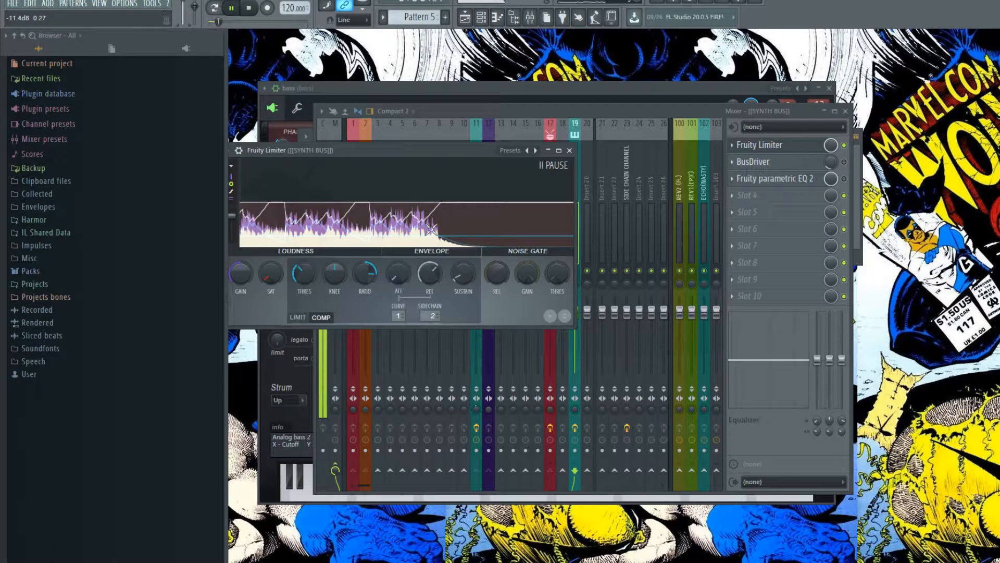
pyautogui.click(431, 228)
pyautogui.press('space')
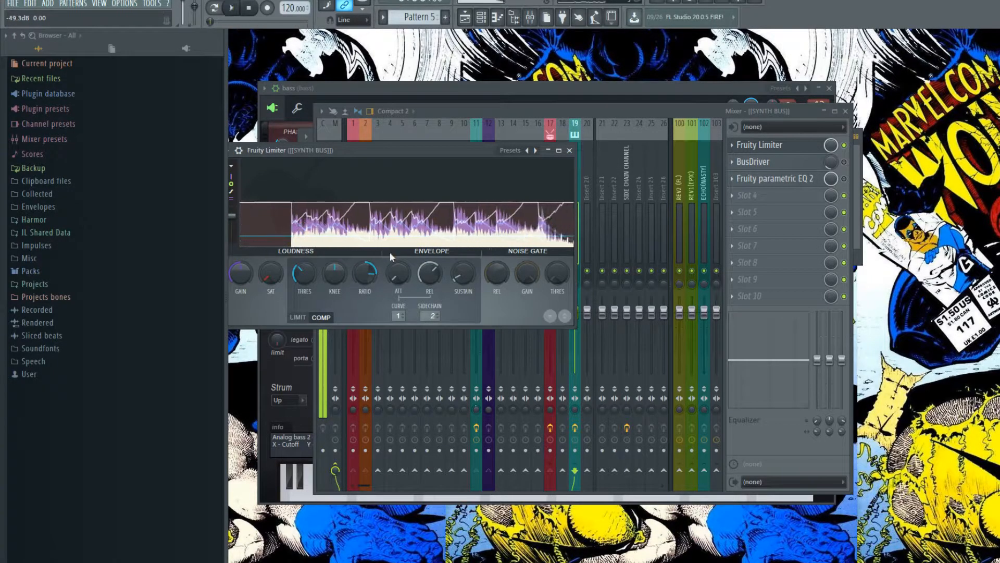
# Step: Try sidechain input 1 while the pattern plays, and set the sidechain input to 3
pyautogui.scroll(1, 431, 316)
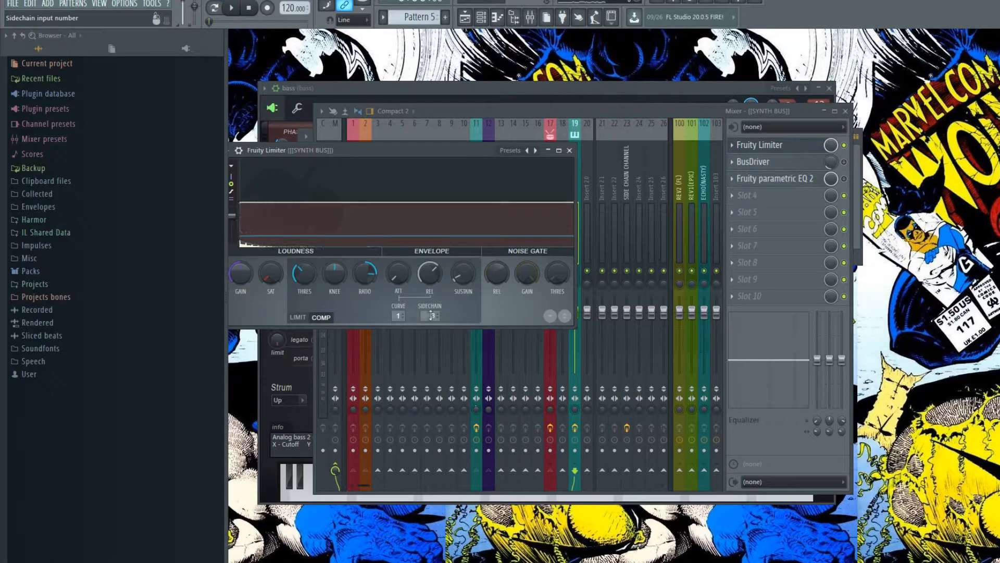
pyautogui.press('space')
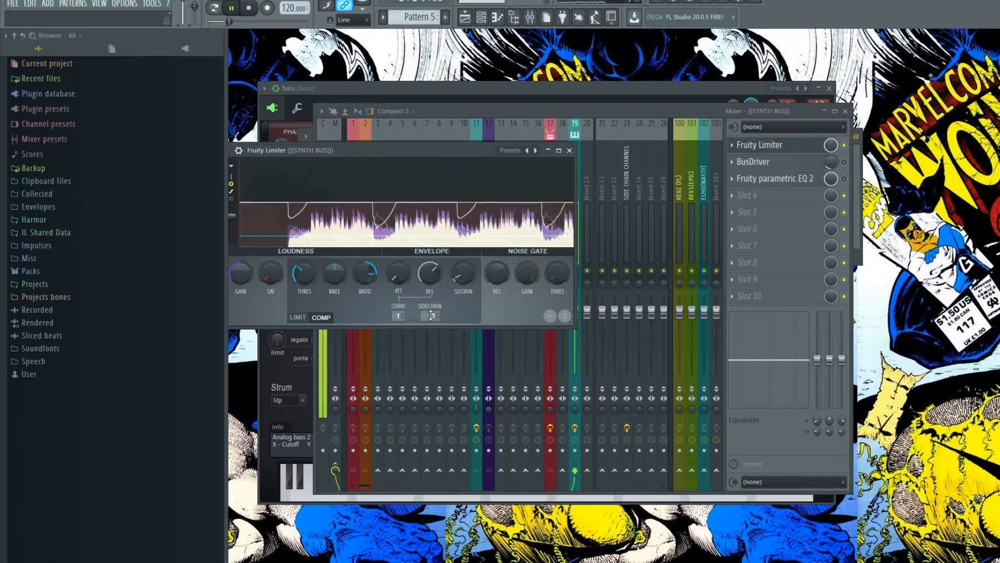
pyautogui.press('space')
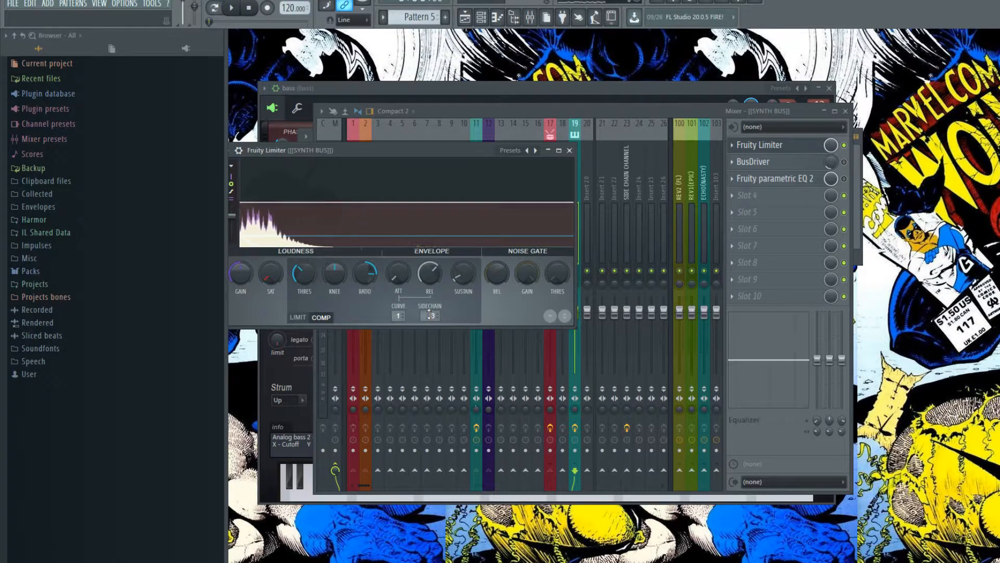
# Step: Adjust the compressor's threshold and ratio during playback, raising the threshold and lowering the ratio for gentler ducking
pyautogui.press('space')
pyautogui.moveTo(368, 273); pyautogui.dragTo(363, 274)
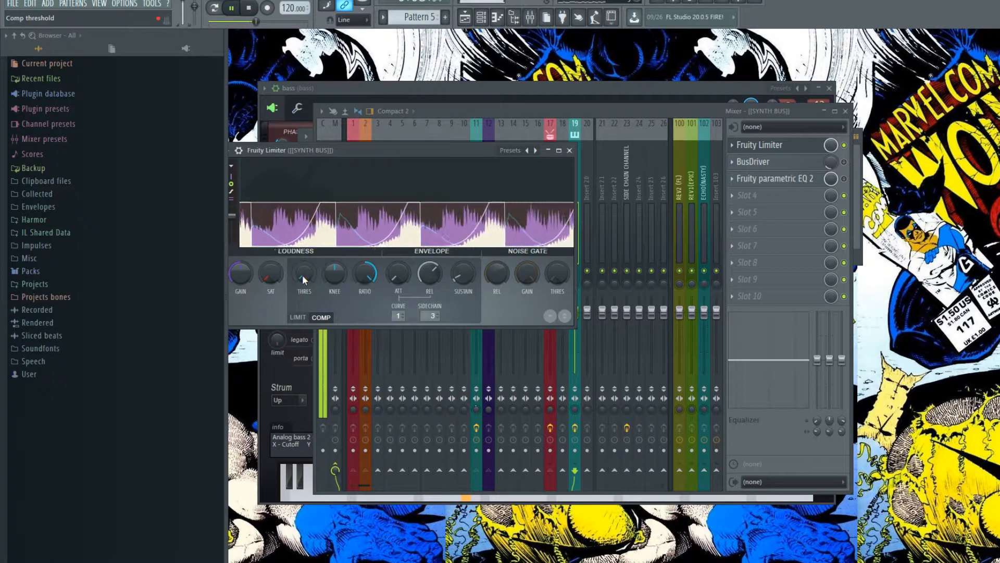
pyautogui.moveTo(302, 274); pyautogui.dragTo(302, 256)
pyautogui.moveTo(360, 283); pyautogui.dragTo(360, 299)
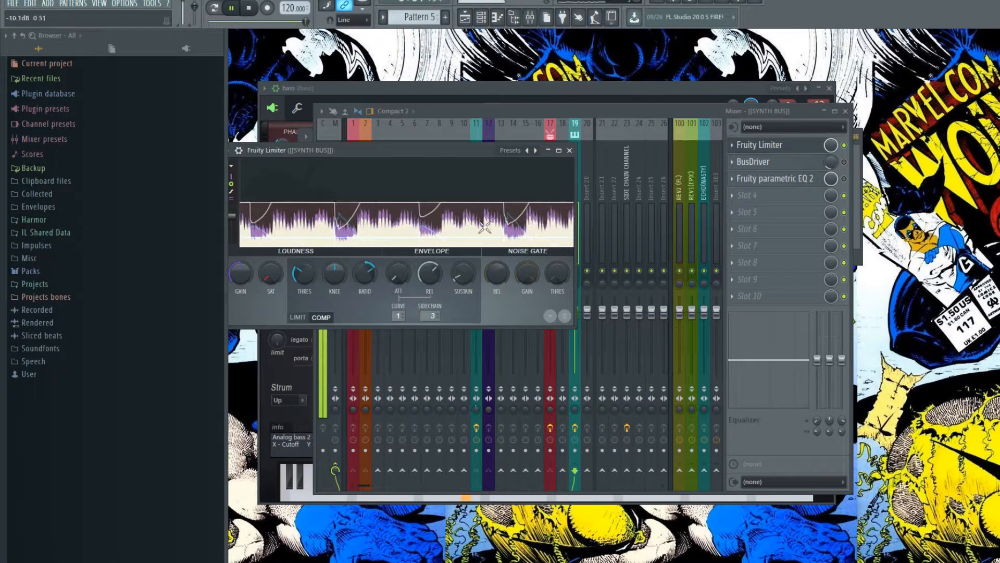
pyautogui.moveTo(481, 230)
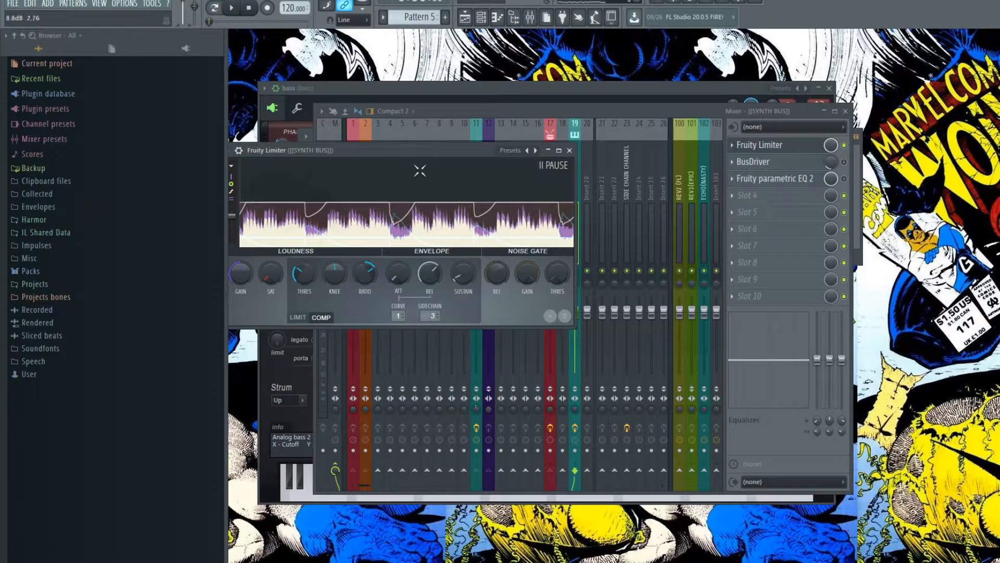
# Step: Replay the pattern, raise the compressor threshold from its low setting, and pause the level display to inspect the ducking
pyautogui.press('space')
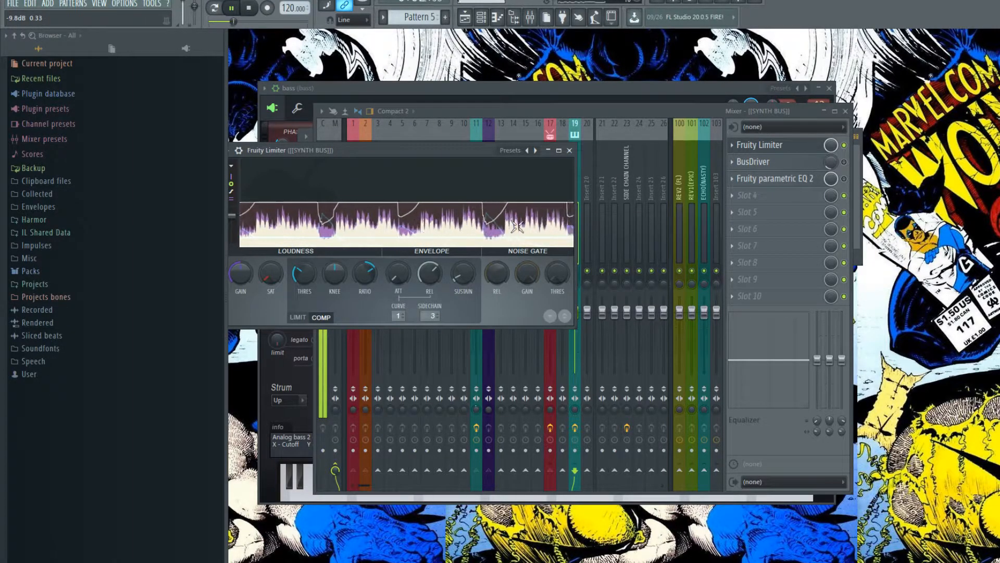
pyautogui.press('space')
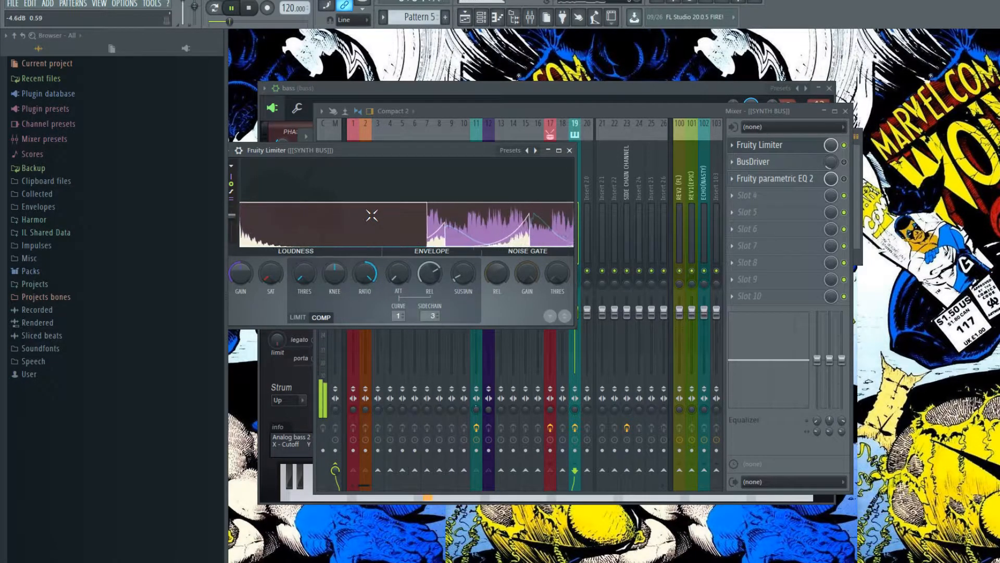
pyautogui.press('space')
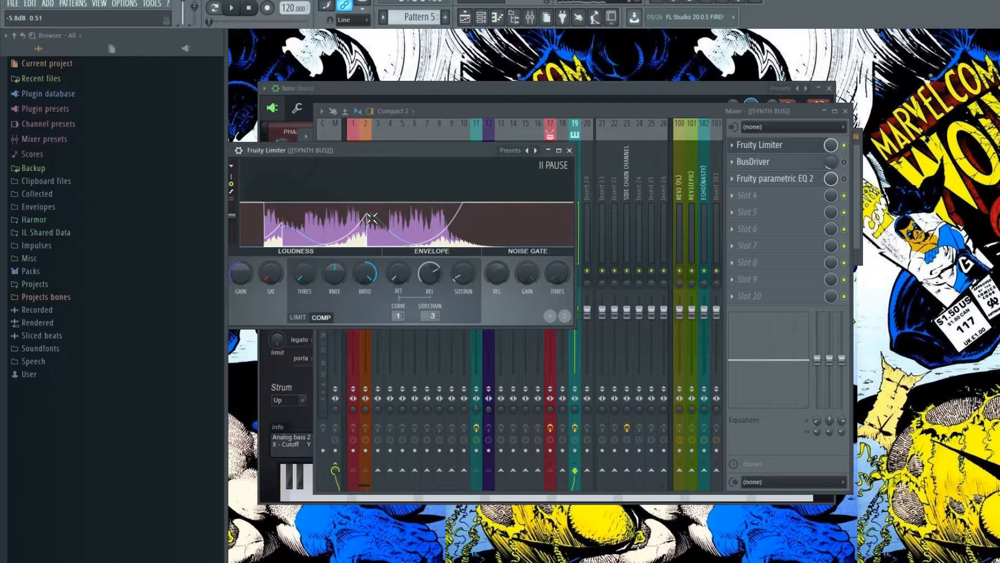
pyautogui.press('space')
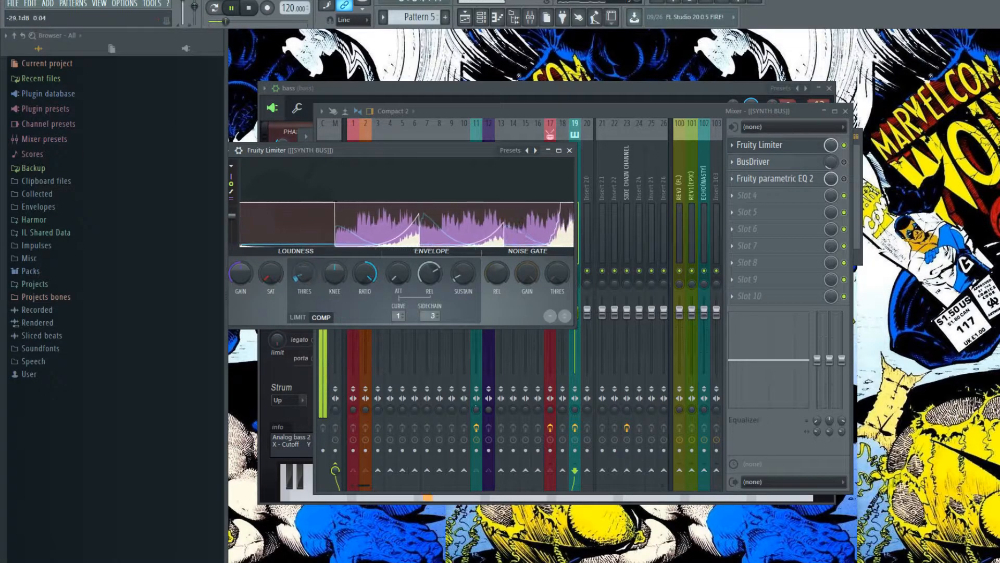
pyautogui.moveTo(302, 277); pyautogui.dragTo(301, 263)
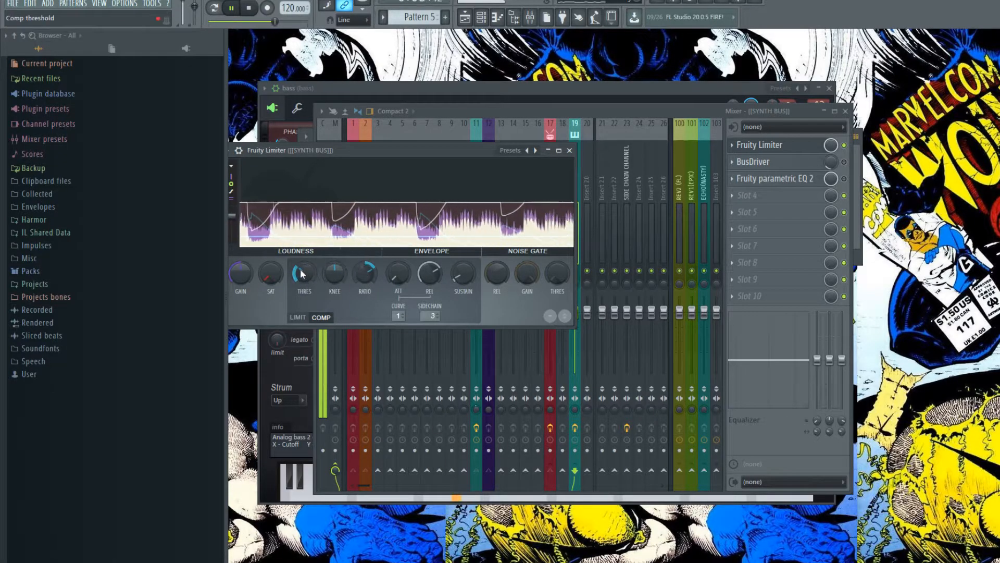
pyautogui.click(390, 219)
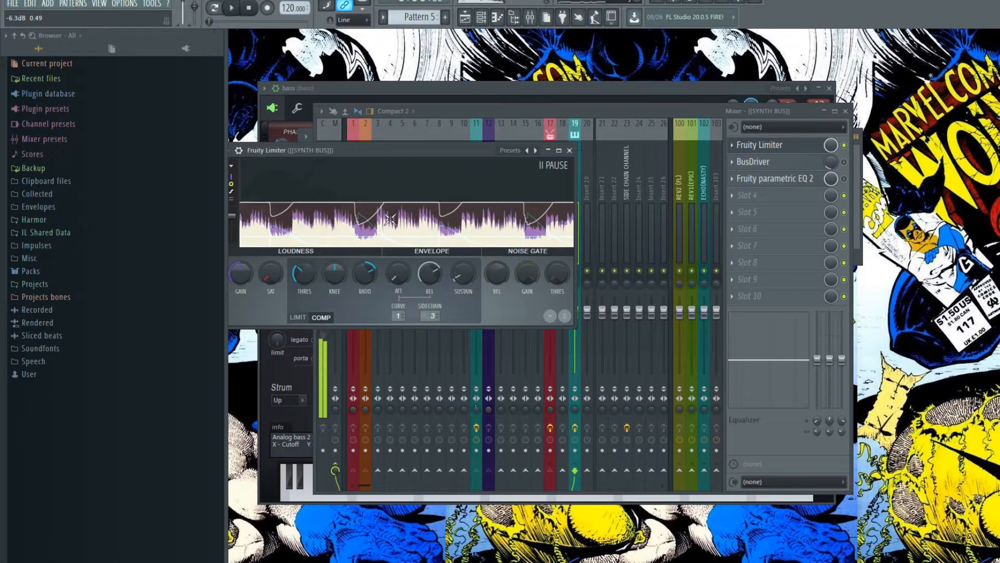
# Step: Compare the SYNTH BUS with its Fruity Limiter bypassed and enabled during playback, and reopen the limiter
pyautogui.click(854, 151)
pyautogui.press('space')
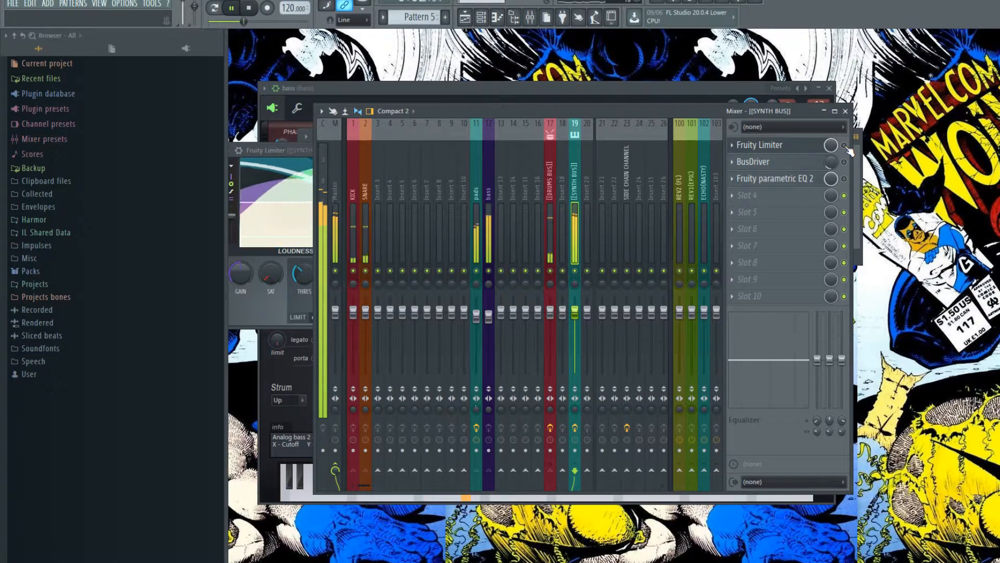
pyautogui.press('space')
pyautogui.press('space')
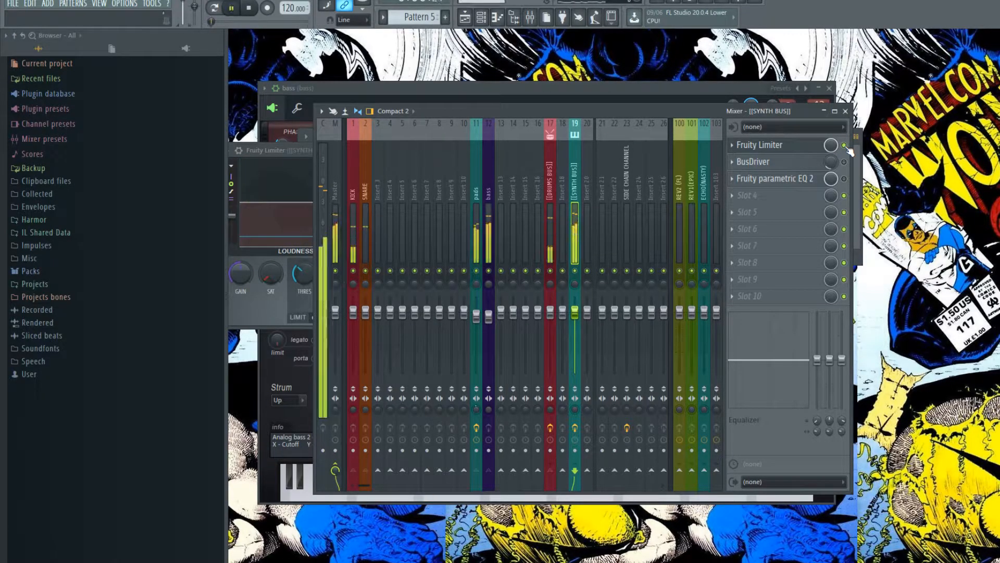
pyautogui.click(761, 145)
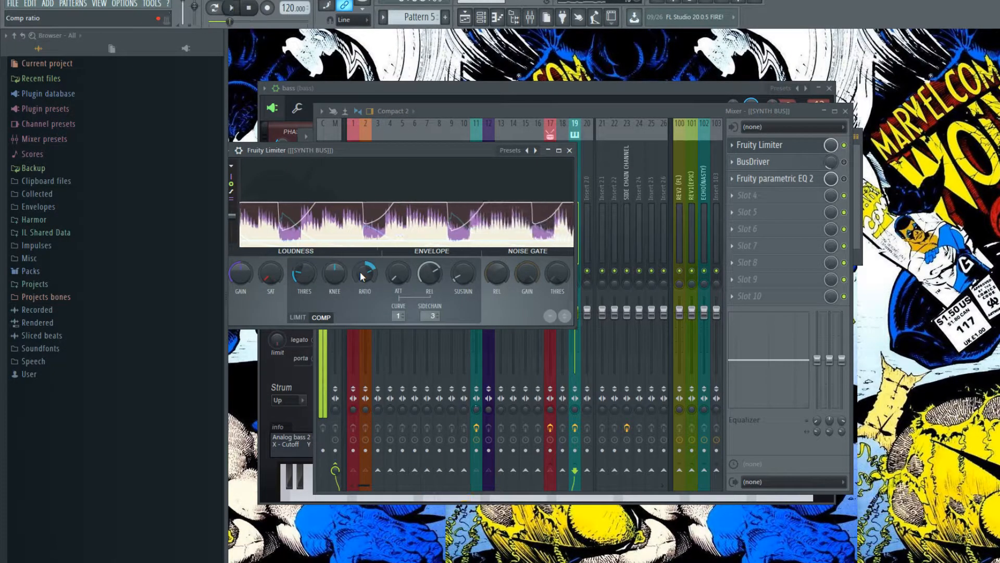
pyautogui.press('space')
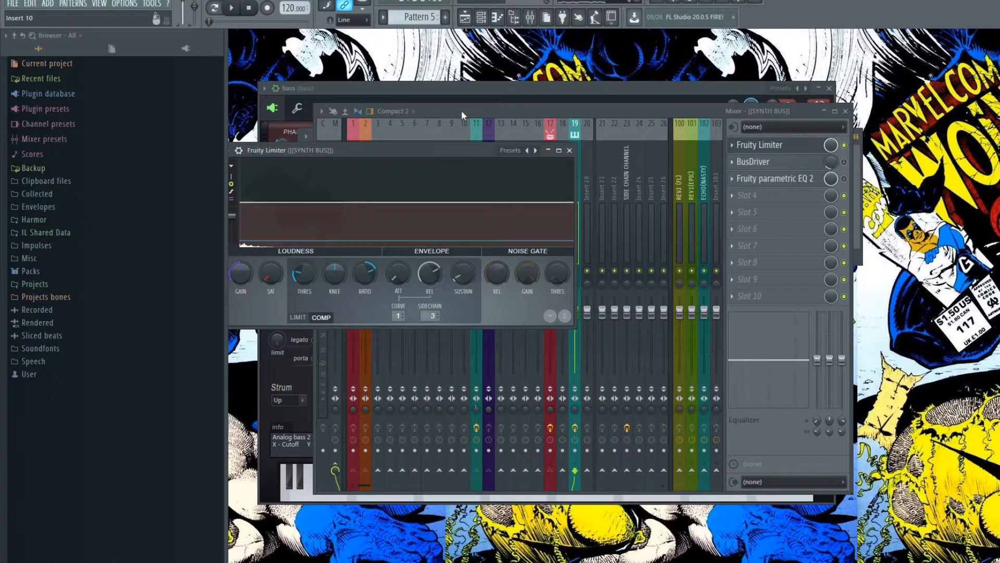
# Step: Return to the mixer and check the effects and routing of the DRUMS BUS and the SYNTH BUS
pyautogui.click(461, 111)
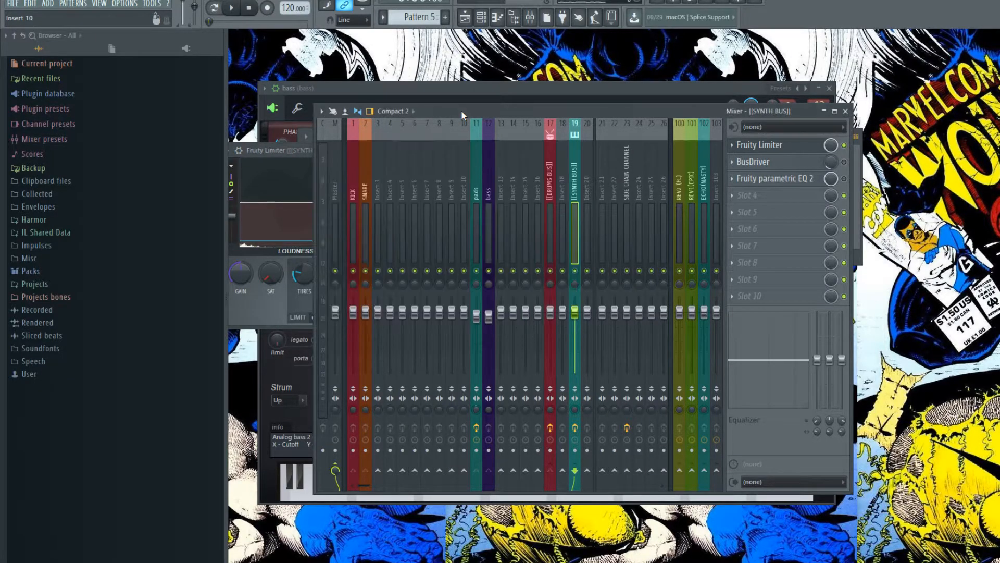
pyautogui.click(555, 195)
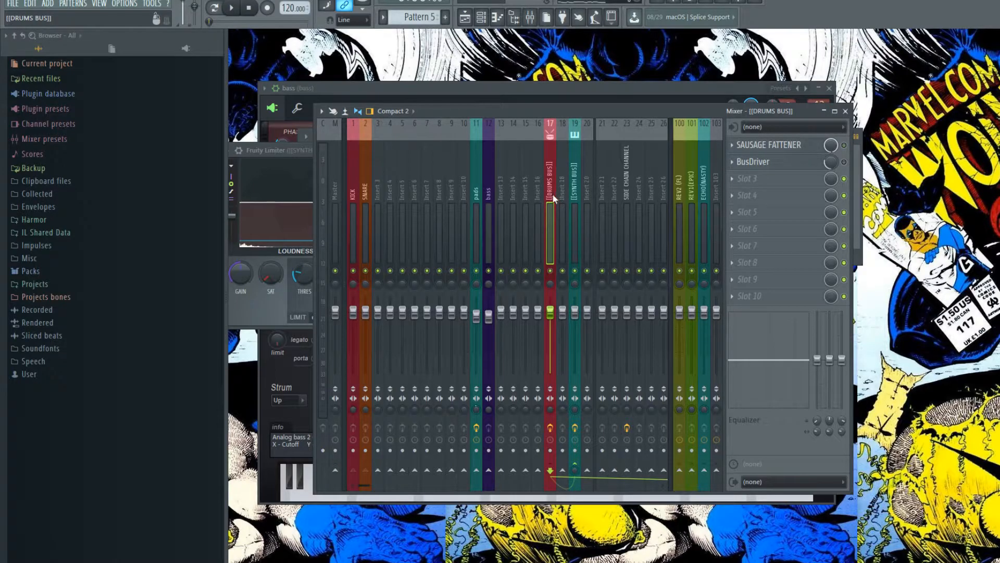
pyautogui.click(578, 193)
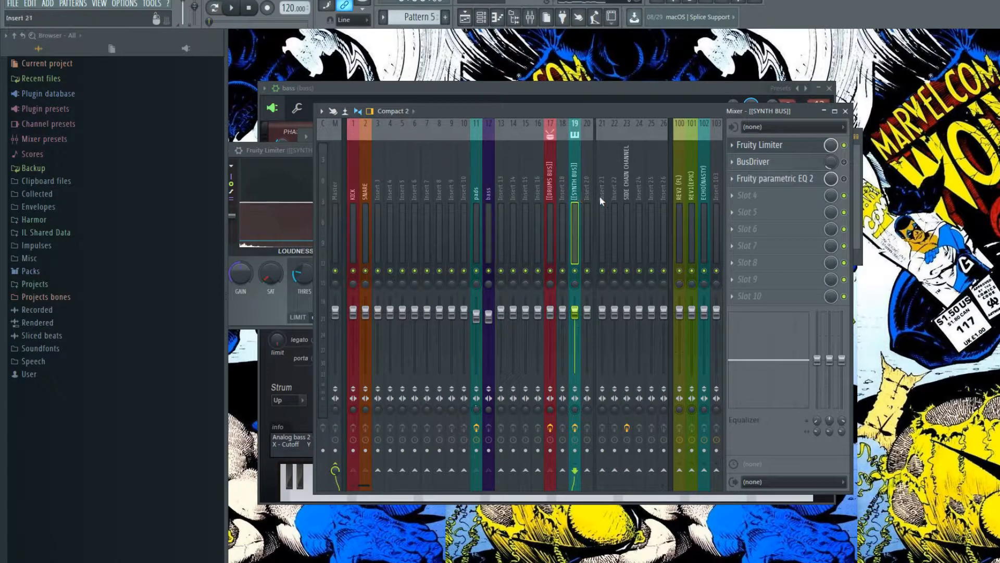
# Step: Play the pattern and lower the DRUMS BUS volume slightly
pyautogui.click(550, 198)
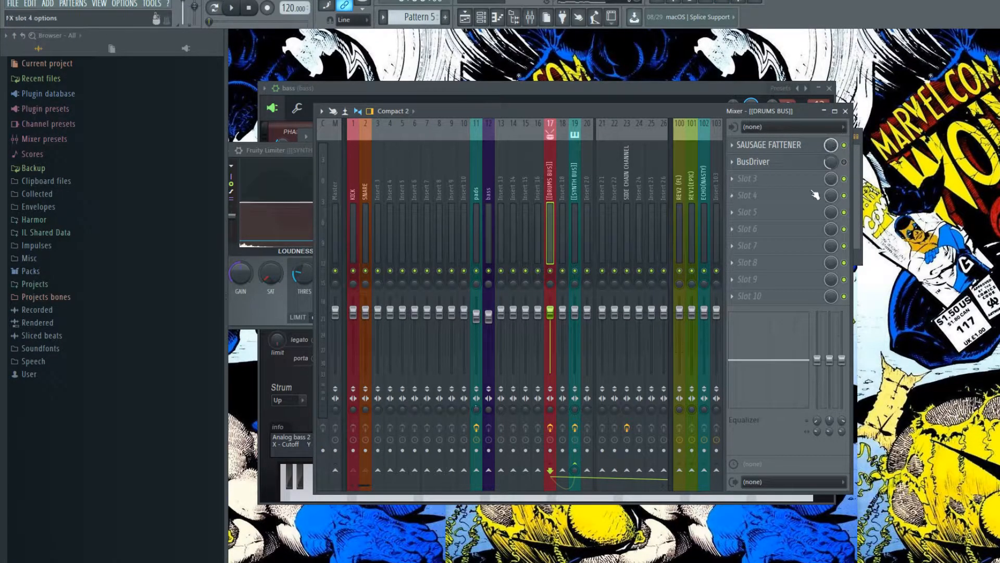
pyautogui.press('space')
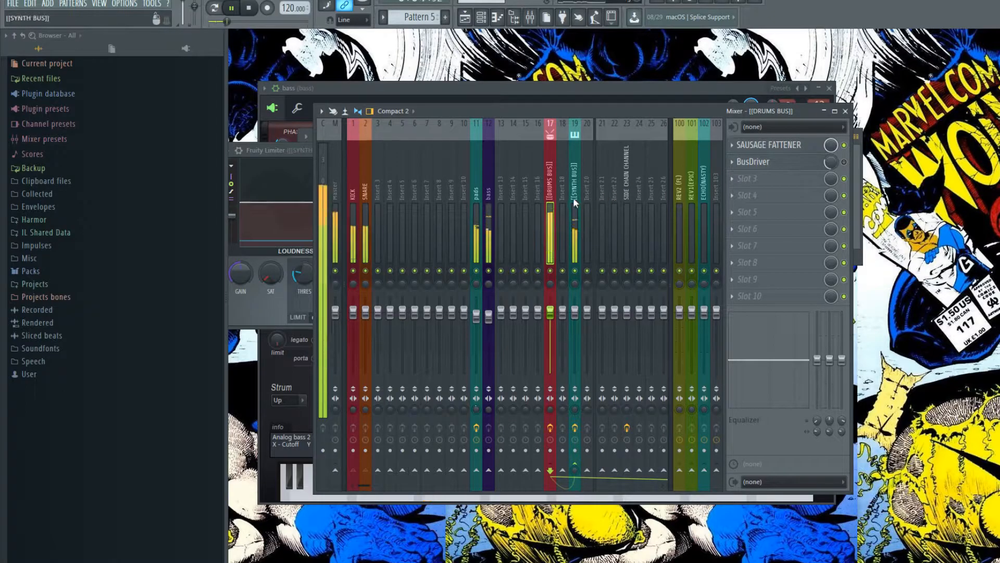
pyautogui.moveTo(550, 312); pyautogui.dragTo(551, 320)
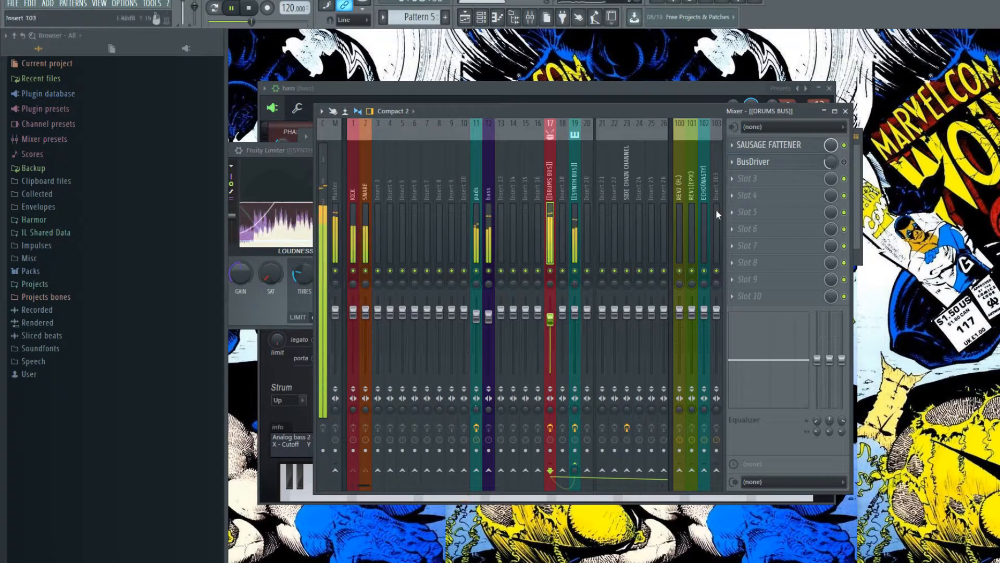
# Step: Raise the Color of the SAUSAGE FATTENER on the DRUMS BUS to about 33% and close the plugin
pyautogui.click(805, 146)
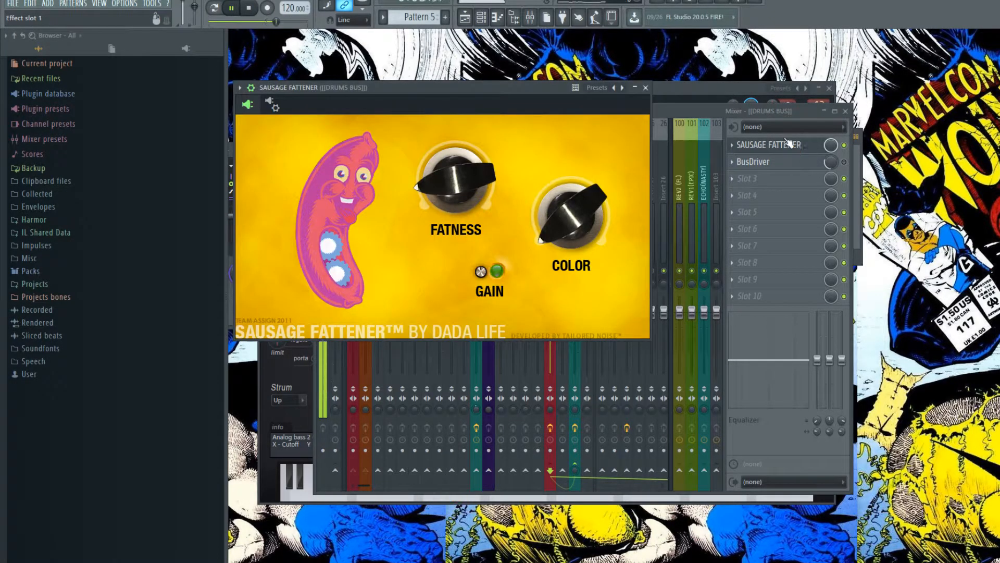
pyautogui.moveTo(593, 214); pyautogui.dragTo(557, 161)
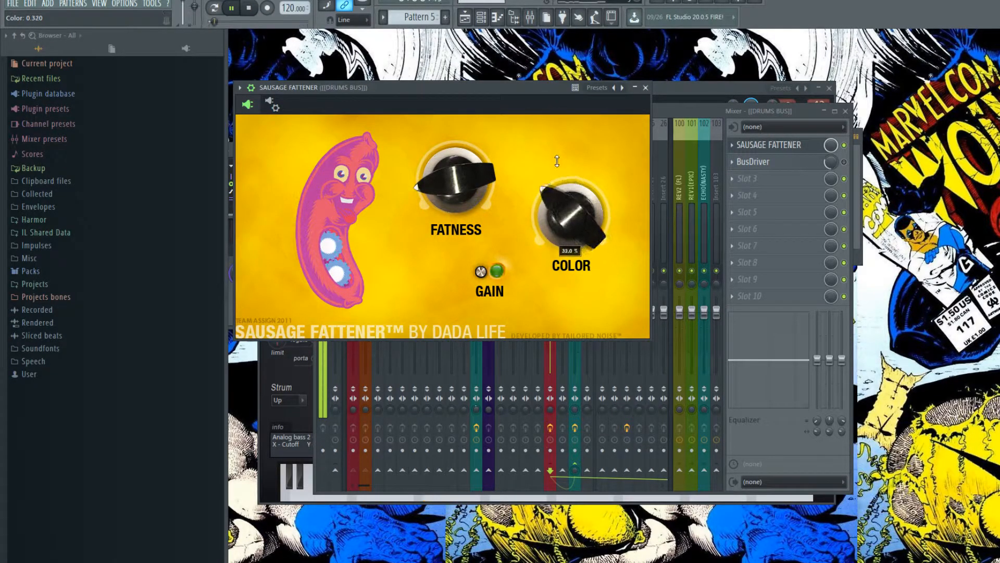
pyautogui.moveTo(591, 219); pyautogui.dragTo(592, 216)
pyautogui.click(645, 88)
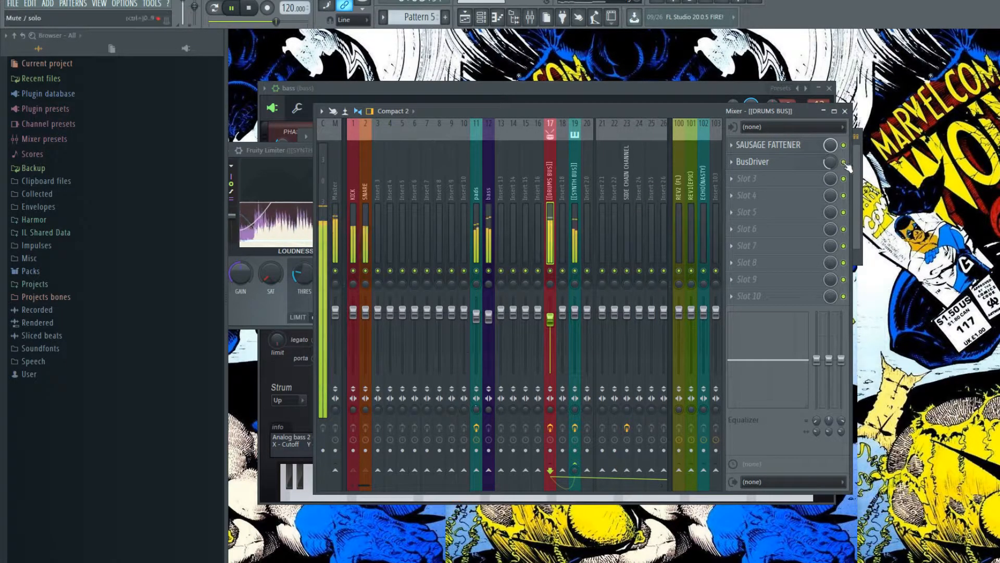
# Step: Audition BusDriver on the DRUMS BUS at full mix, reduce its mix level to 10%, and stop playback
pyautogui.click(779, 161)
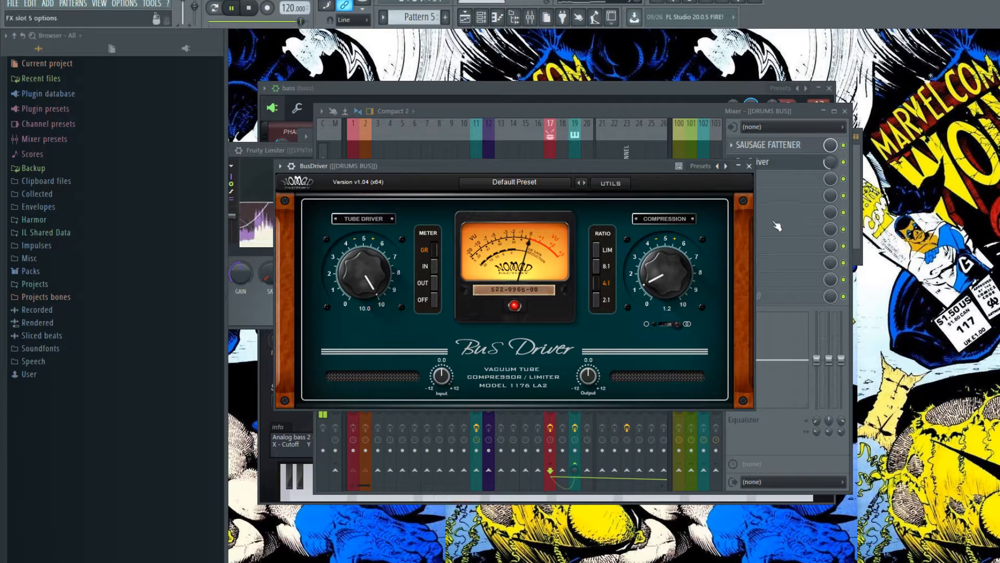
pyautogui.click(834, 160)
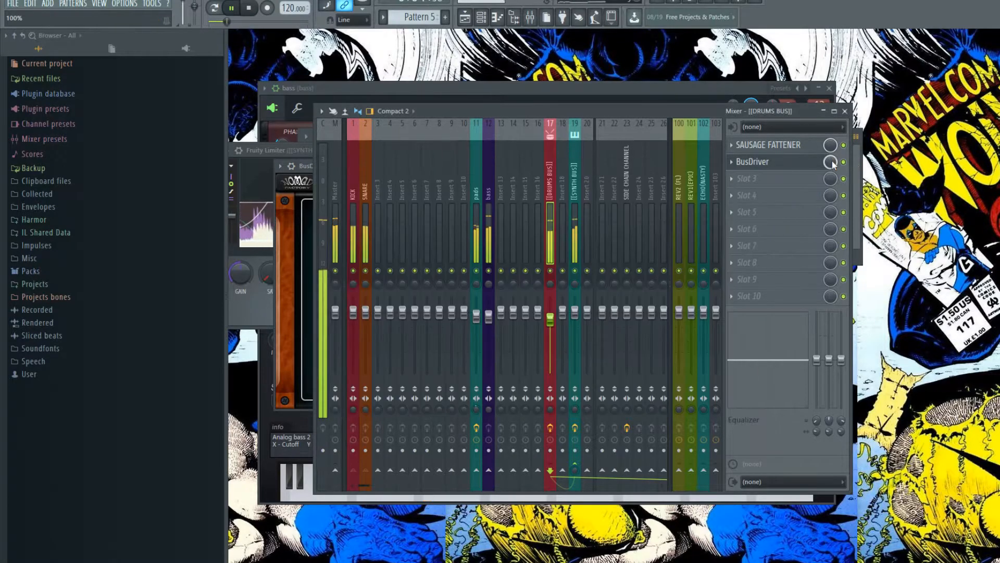
pyautogui.moveTo(834, 160); pyautogui.dragTo(833, 211)
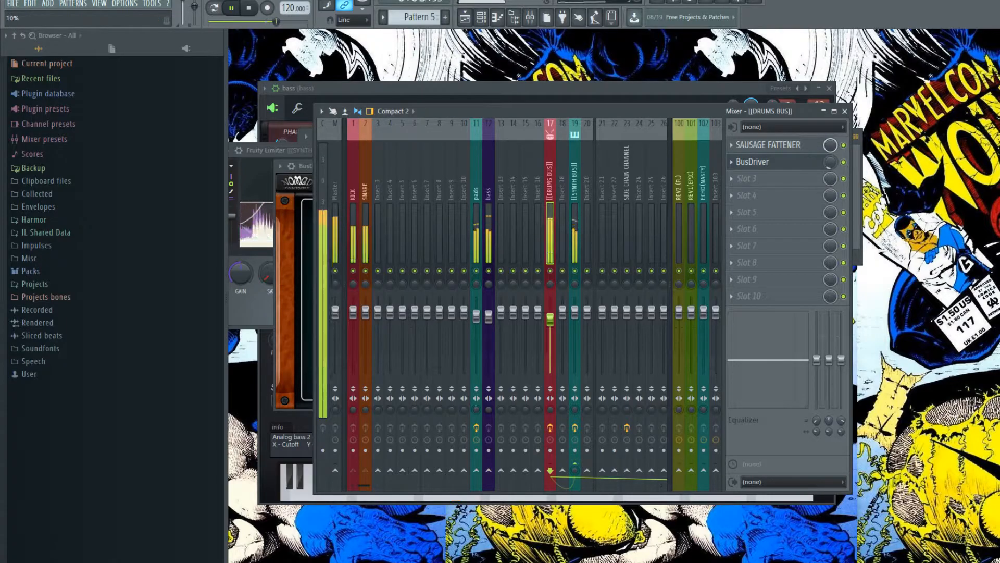
pyautogui.press('space')
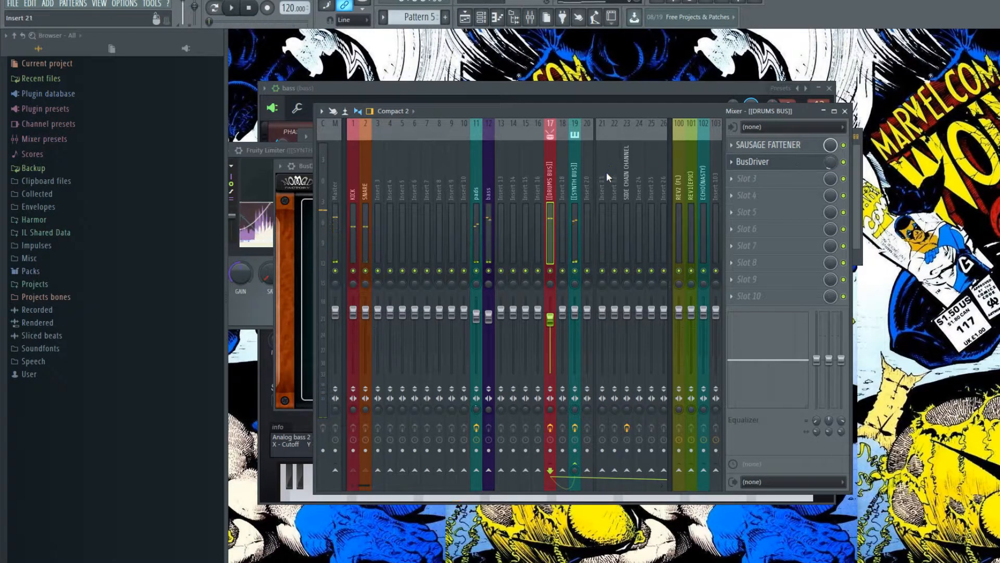
# Step: Inspect the BusDriver settings on the SYNTH BUS and enable the effect during playback
pyautogui.click(580, 186)
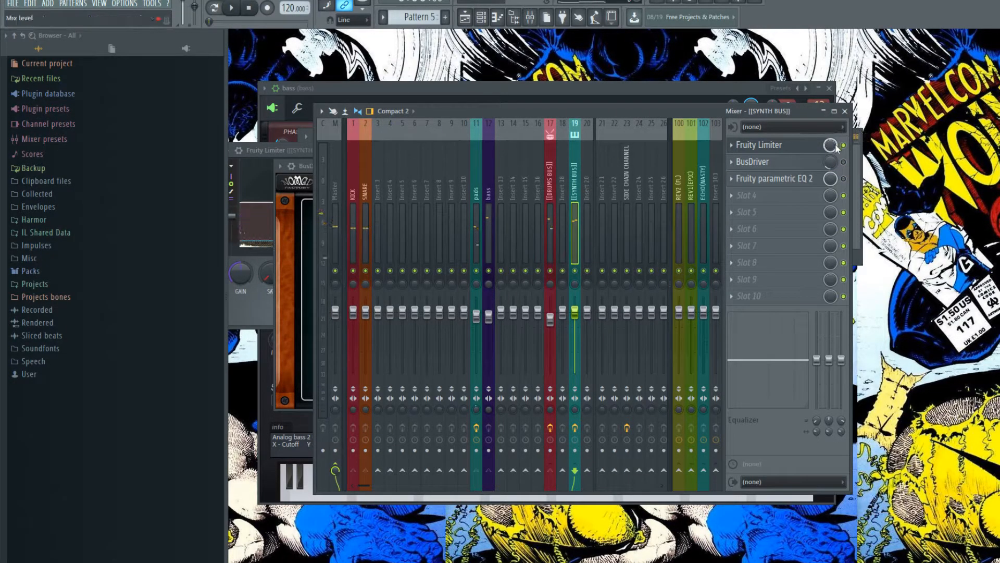
pyautogui.click(778, 166)
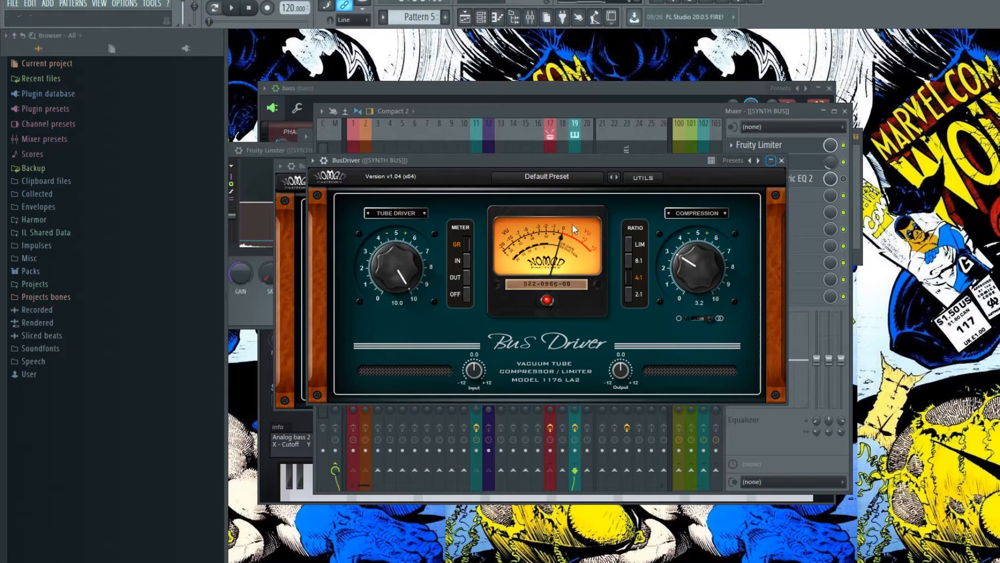
pyautogui.click(781, 161)
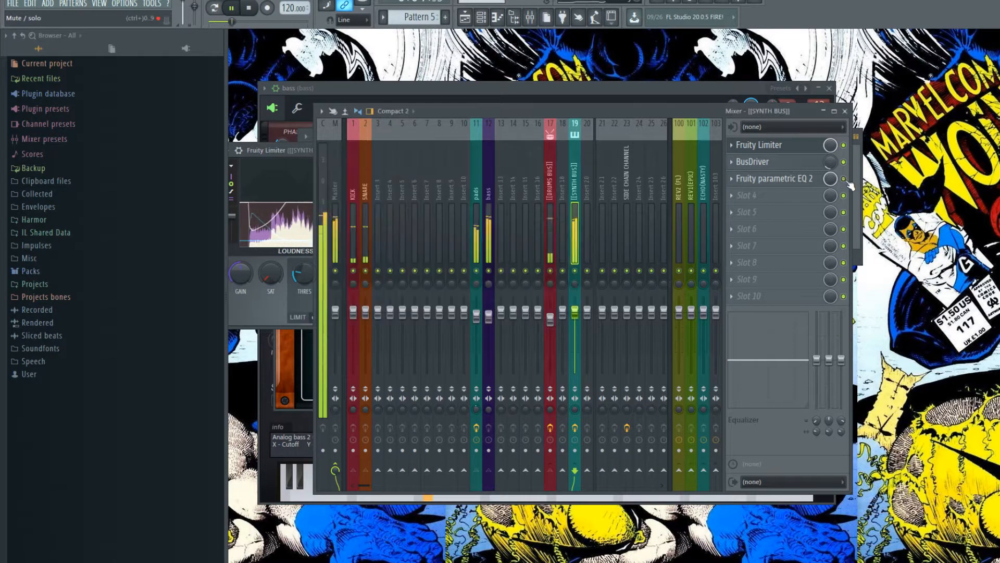
# Step: Adjust the low-cut and upper bands of Fruity parametric EQ 2 on the SYNTH BUS, stop playback, and close the equalizer
pyautogui.click(758, 179)
pyautogui.moveTo(482, 257); pyautogui.dragTo(484, 260)
pyautogui.moveTo(370, 313); pyautogui.dragTo(350, 221)
pyautogui.press('space')
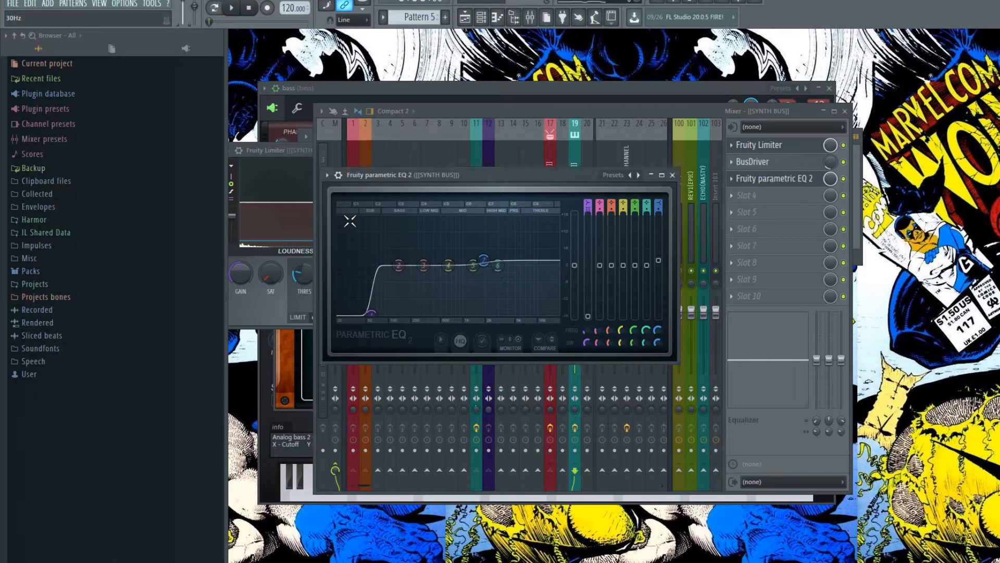
pyautogui.click(672, 175)
# Step: Rename mixer track Insert 6 to "side chain\"
pyautogui.click(571, 150)
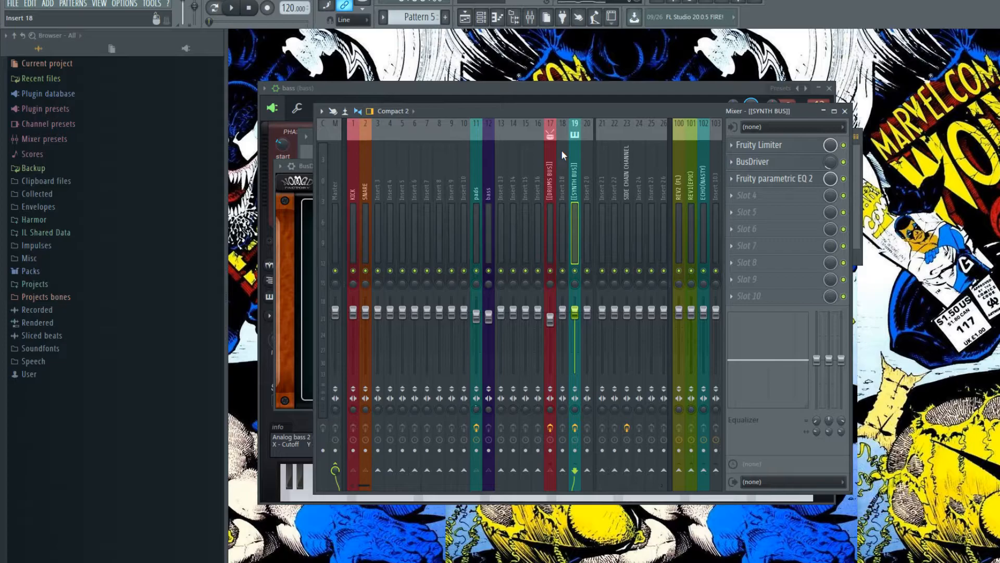
pyautogui.click(415, 183)
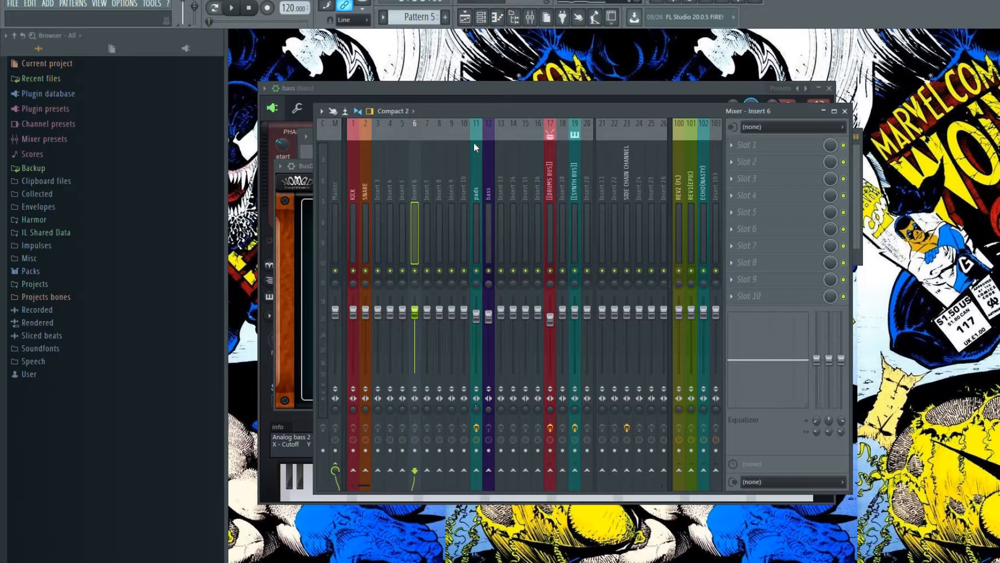
pyautogui.press('Return')
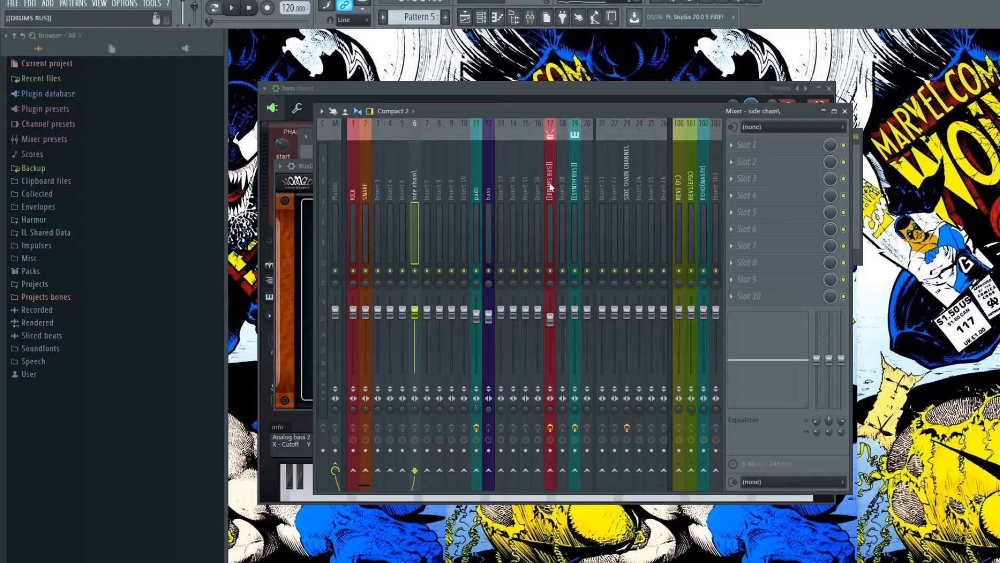
# Step: Send the pads track to Insert 5 in addition to the SYNTH BUS
pyautogui.click(486, 194)
pyautogui.click(477, 193)
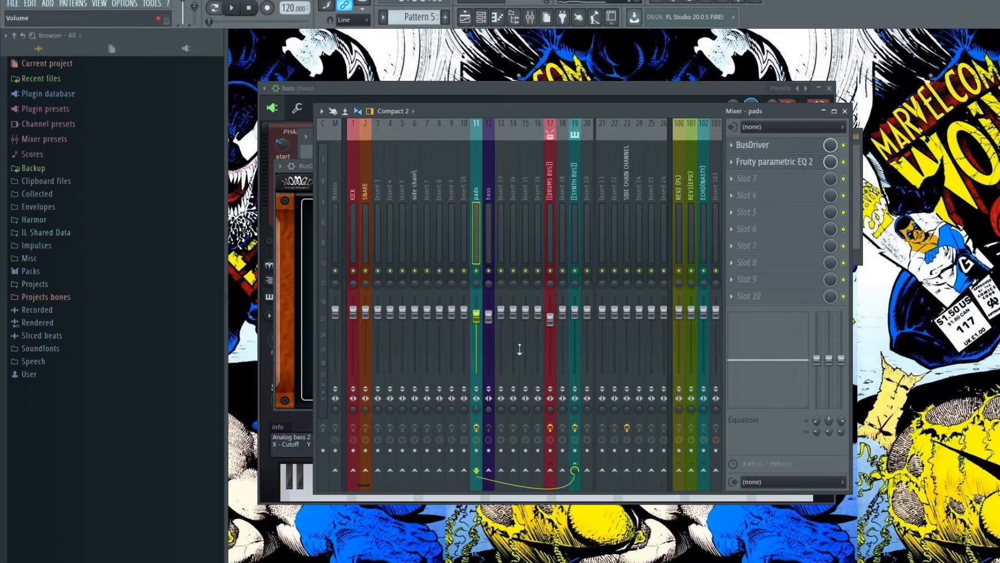
pyautogui.click(417, 190)
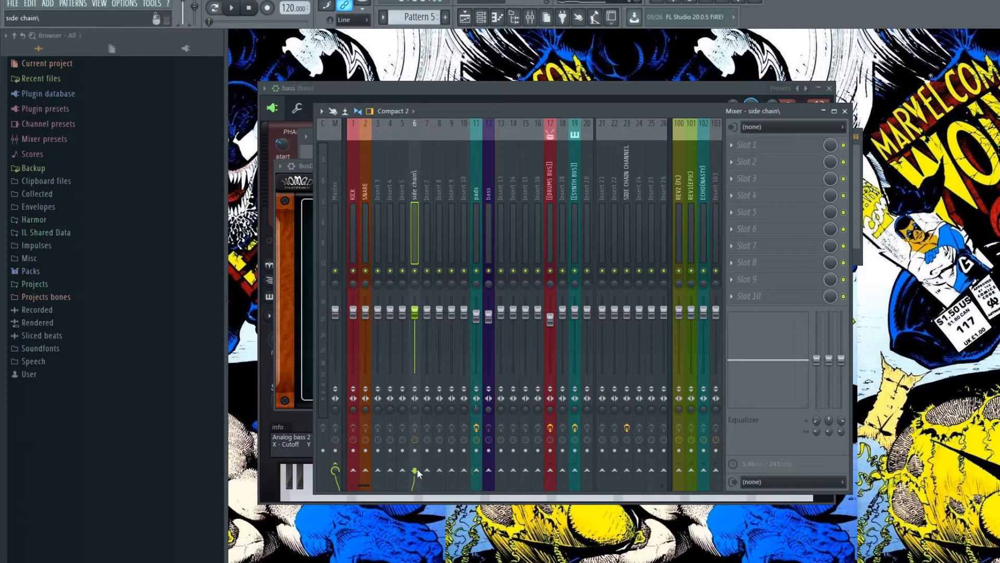
pyautogui.click(478, 171)
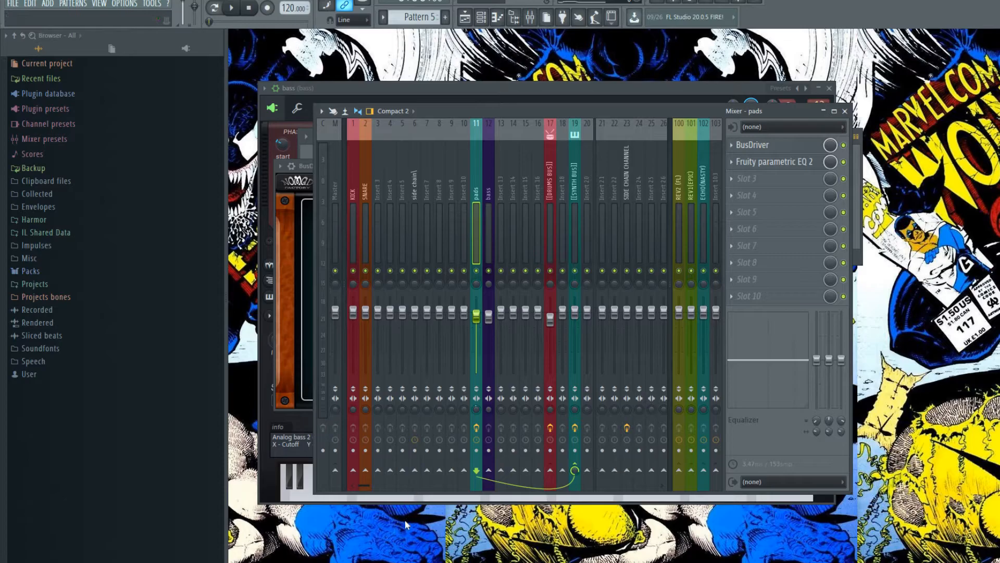
pyautogui.click(404, 469)
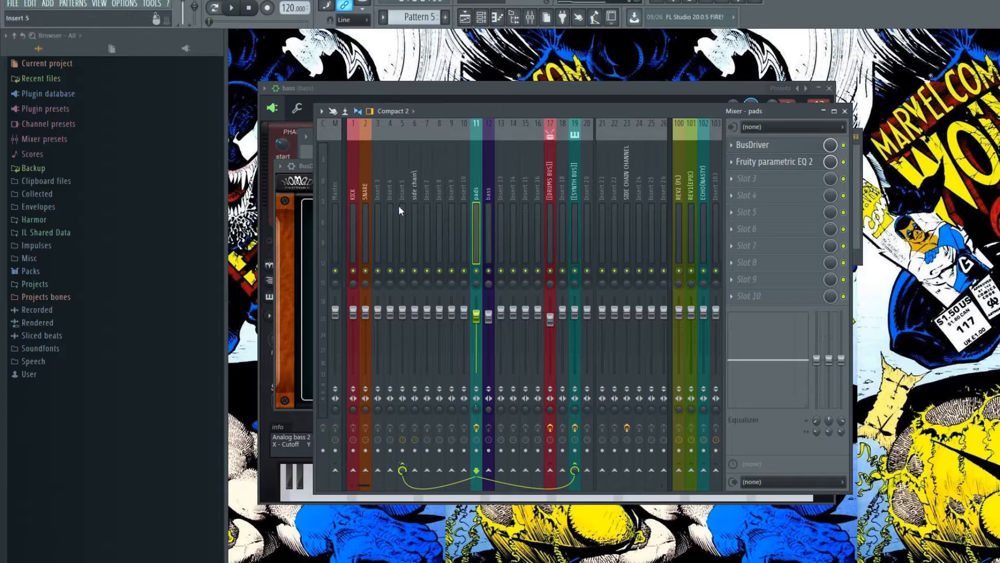
# Step: Give the side chain track a muted purple color and remove the pads track's send to Insert 5
pyautogui.click(415, 178)
pyautogui.click(479, 185)
pyautogui.click(416, 179)
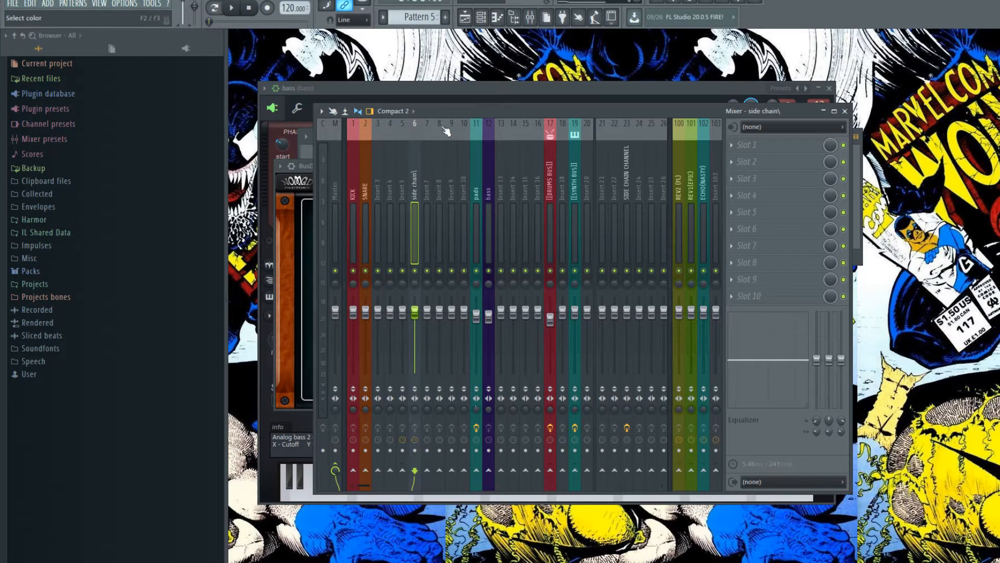
pyautogui.click(477, 177)
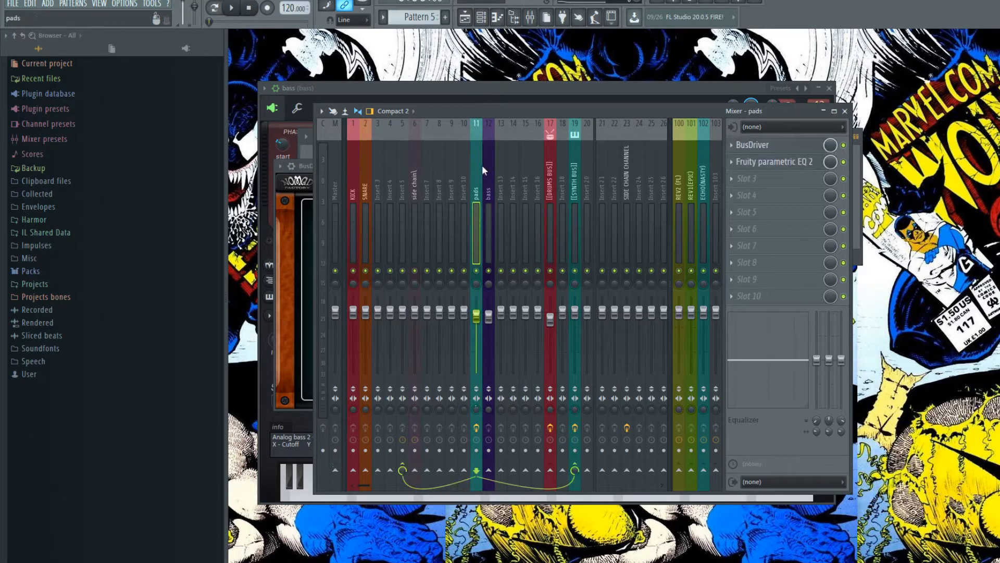
pyautogui.click(403, 469)
# Step: Try sending the bass to the side chain track alongside the SYNTH BUS, play the pattern, and remove the send
pyautogui.click(490, 196)
pyautogui.click(414, 470)
pyautogui.press('space')
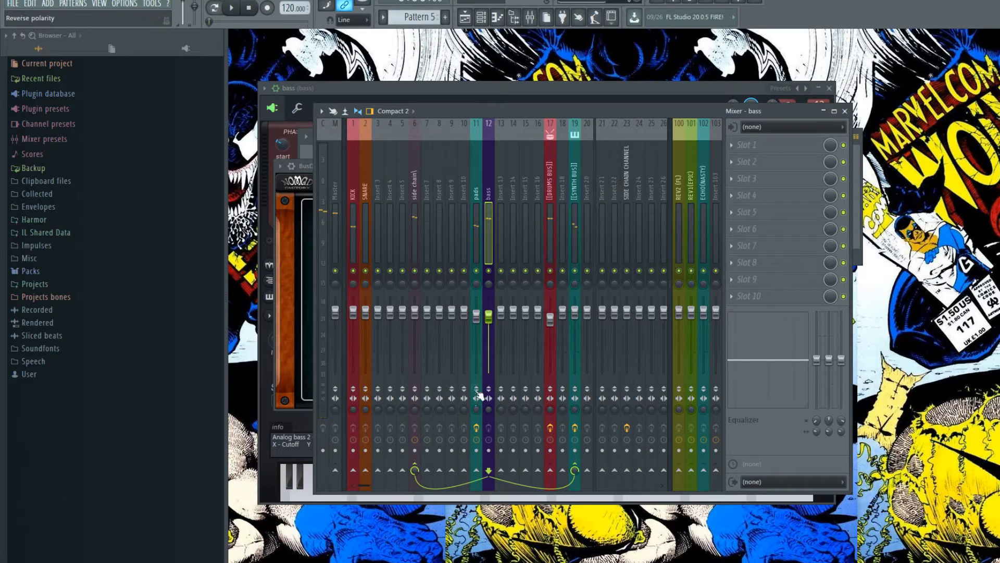
pyautogui.click(415, 470)
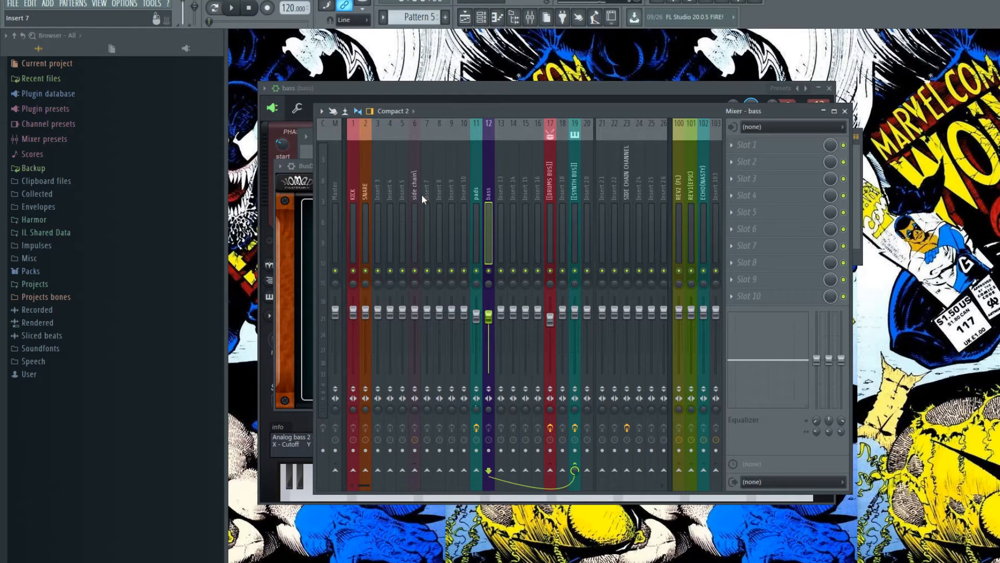
# Step: Check the KICK track's routing and mute the side chain track
pyautogui.click(354, 193)
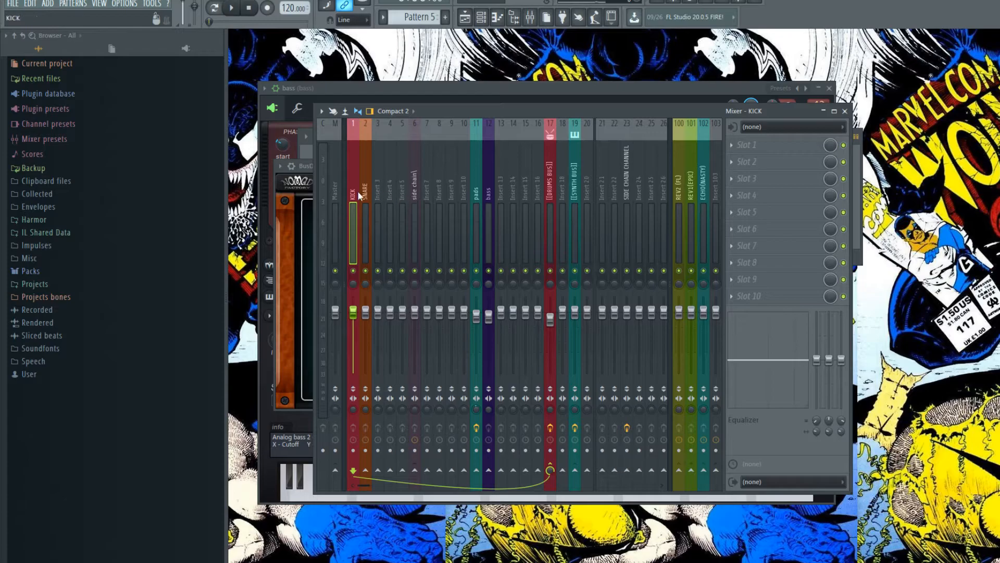
pyautogui.click(415, 181)
pyautogui.click(415, 271)
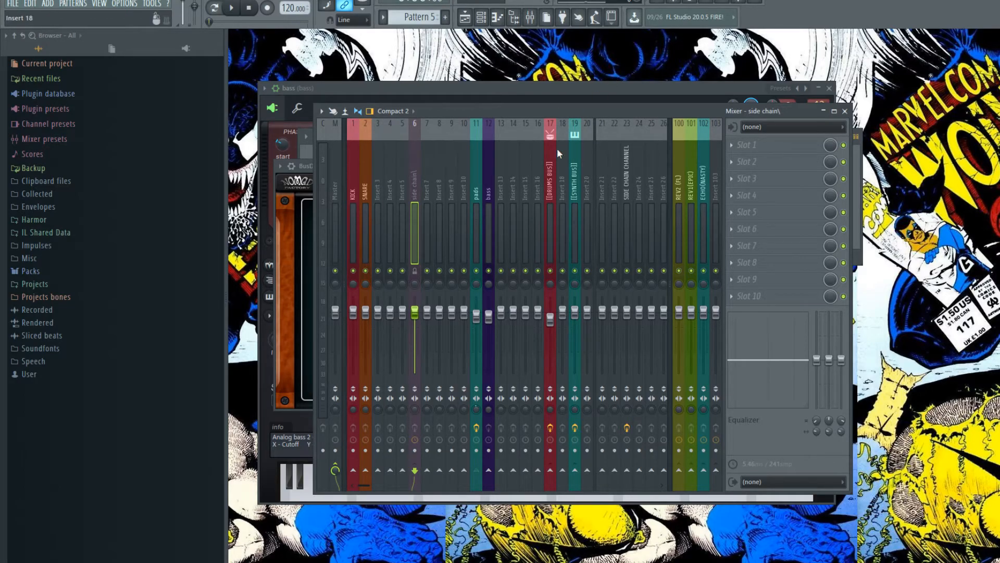
# Step: Review the DRUMS BUS and SYNTH BUS effect chains and reposition the mixer window
pyautogui.click(549, 174)
pyautogui.click(575, 183)
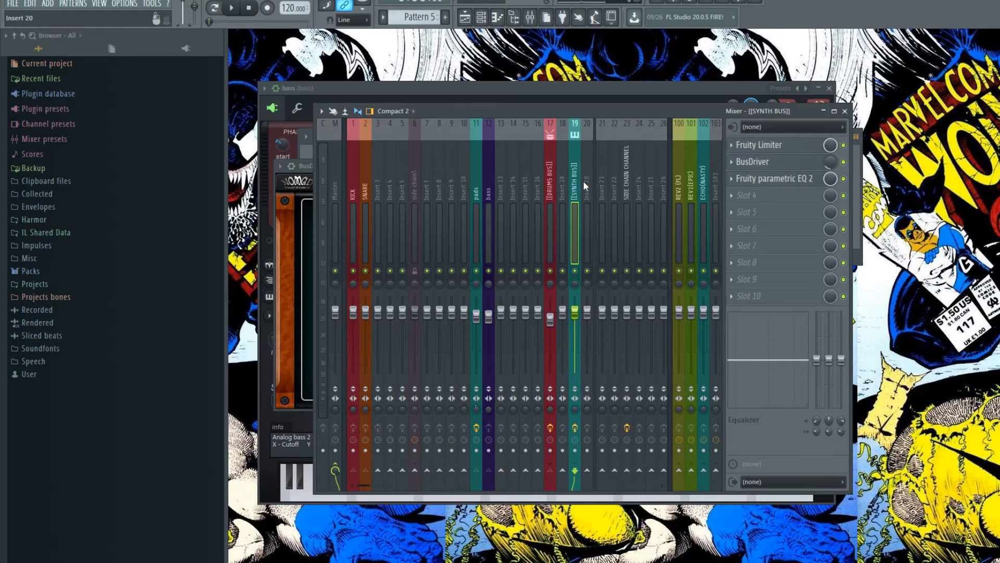
pyautogui.moveTo(574, 108); pyautogui.dragTo(500, 66)
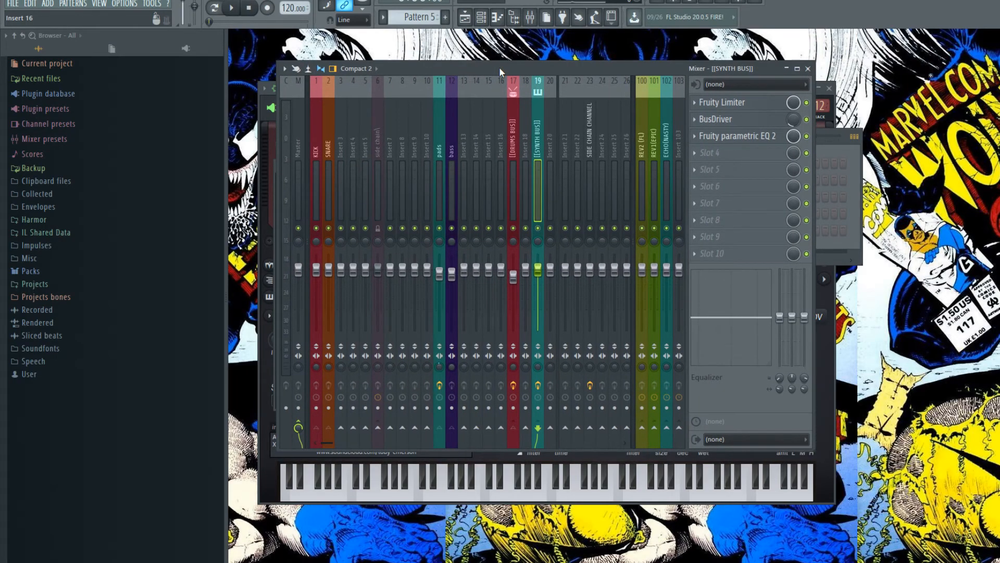